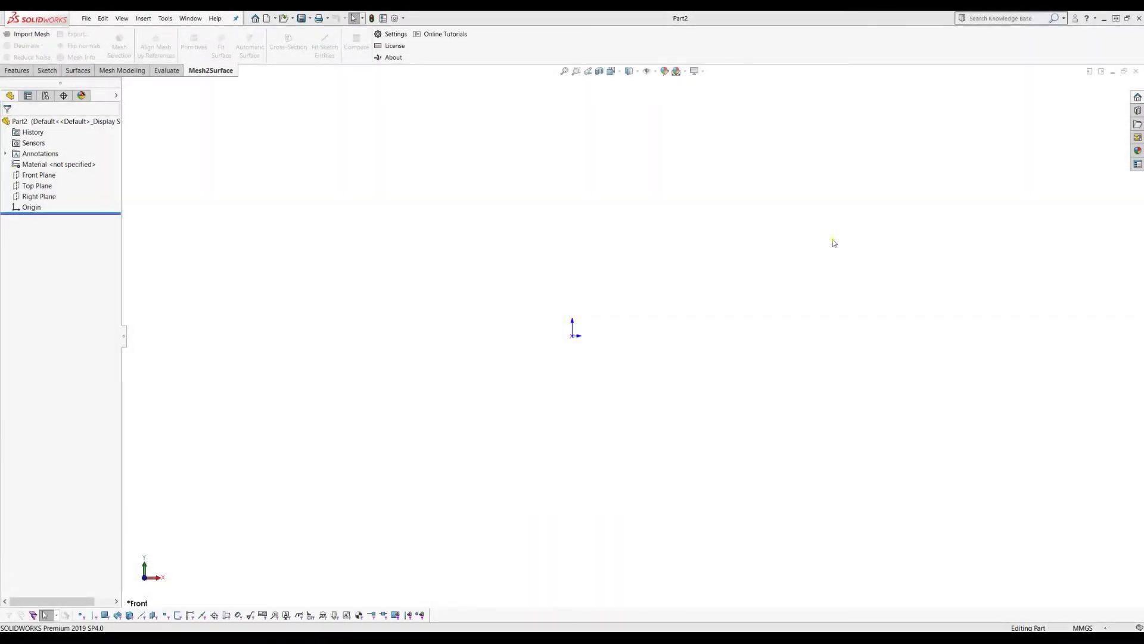
Import the aerosol_knob.stl mesh in millimetres with Z mapped to the Y axis
click(27, 34)
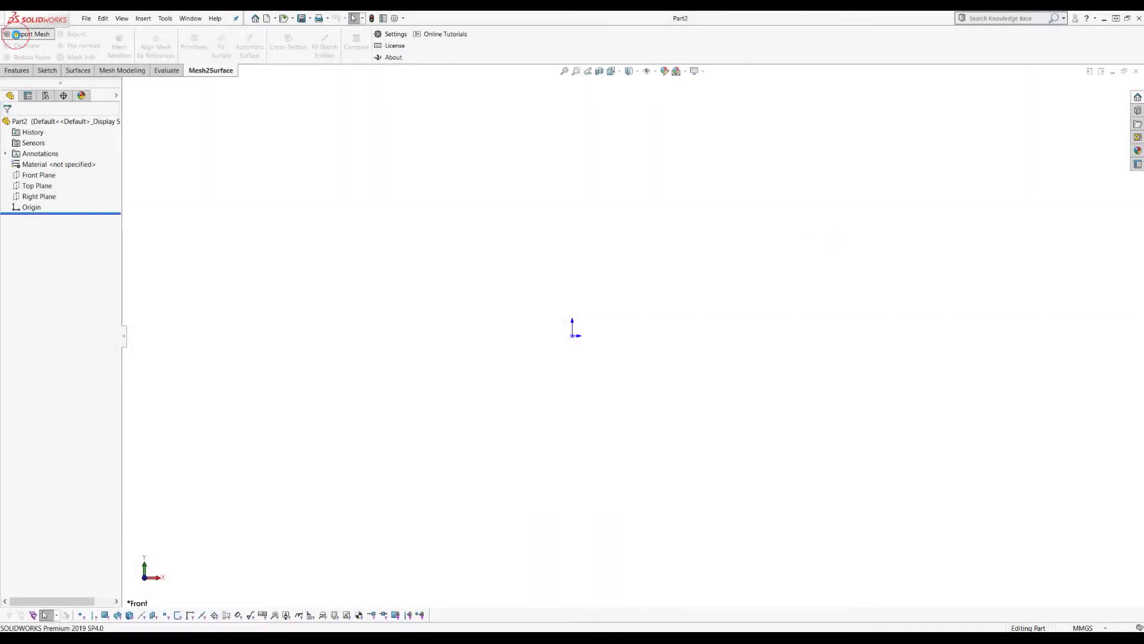
click(185, 93)
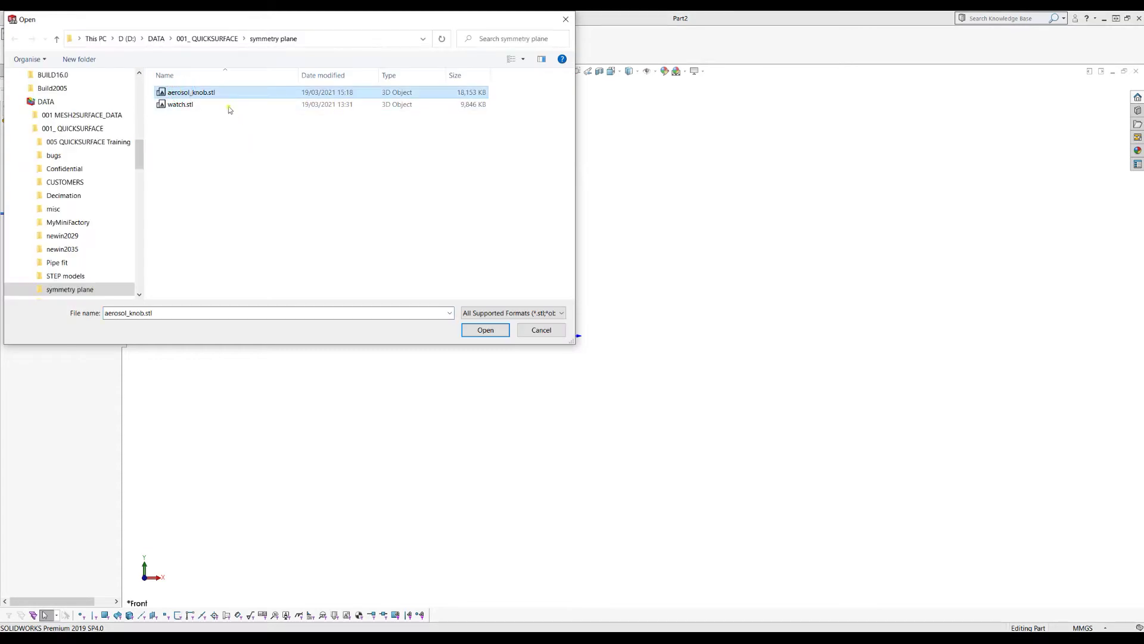
click(489, 334)
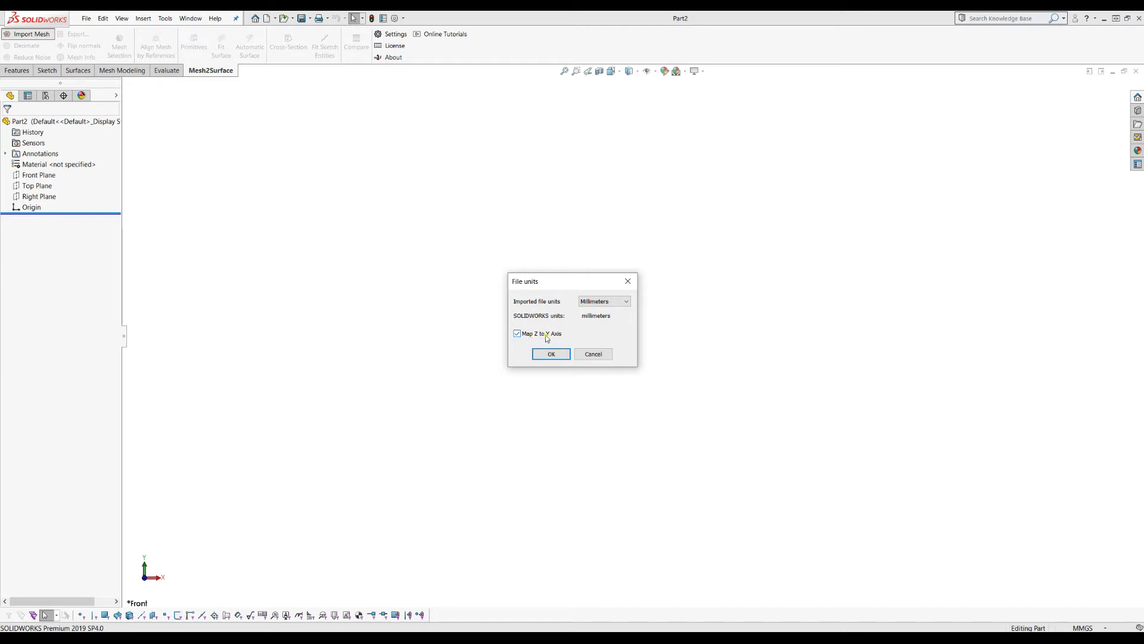
click(549, 354)
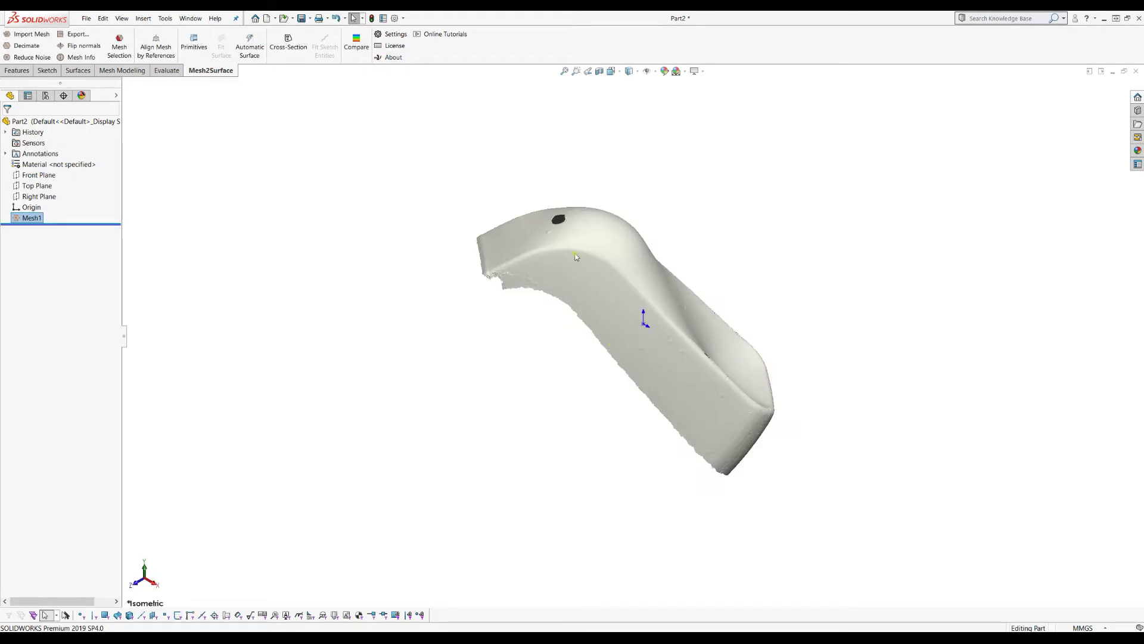
Examine the imported knob mesh from above, below and the ends for scan defects and overall shape
middle_drag(575, 256, 636, 342)
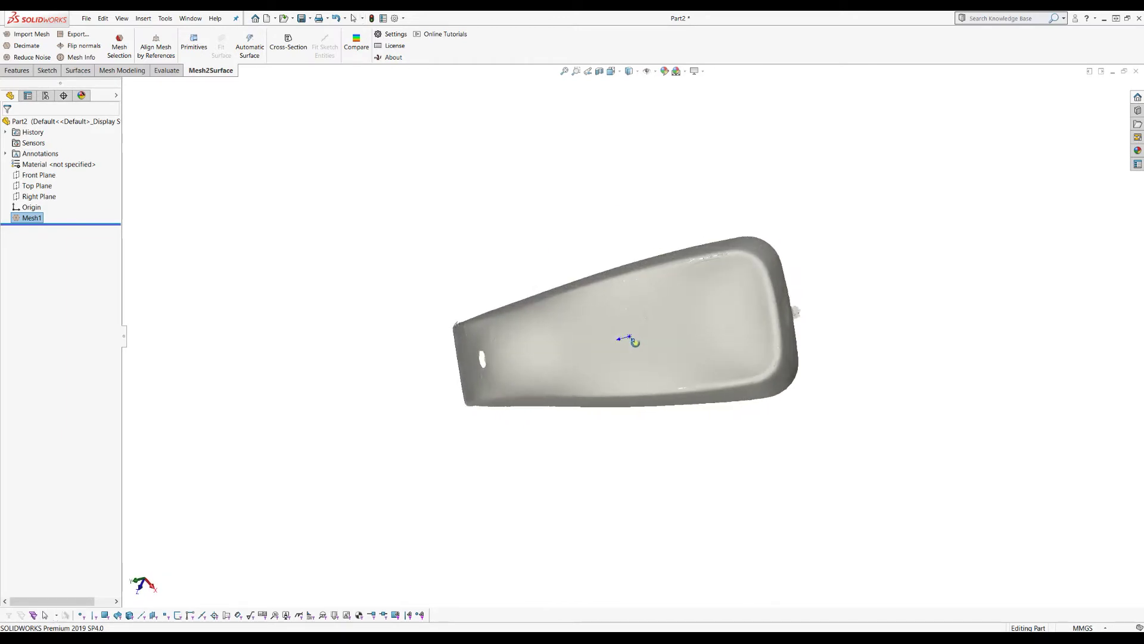
key(Escape)
click(629, 71)
click(625, 108)
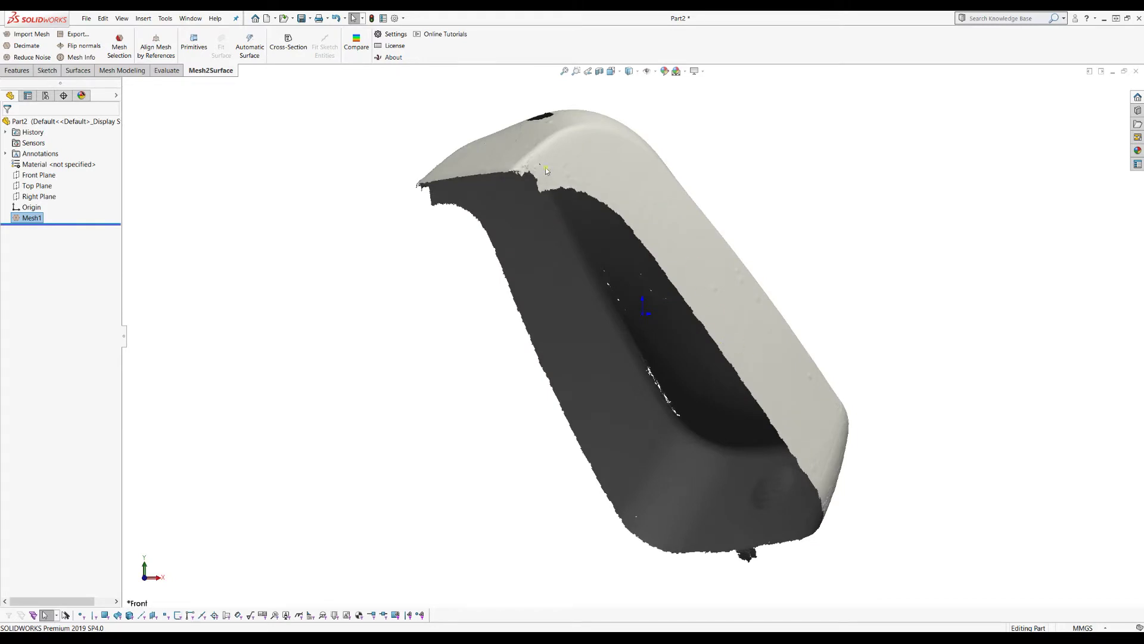
middle_drag(591, 210, 512, 455)
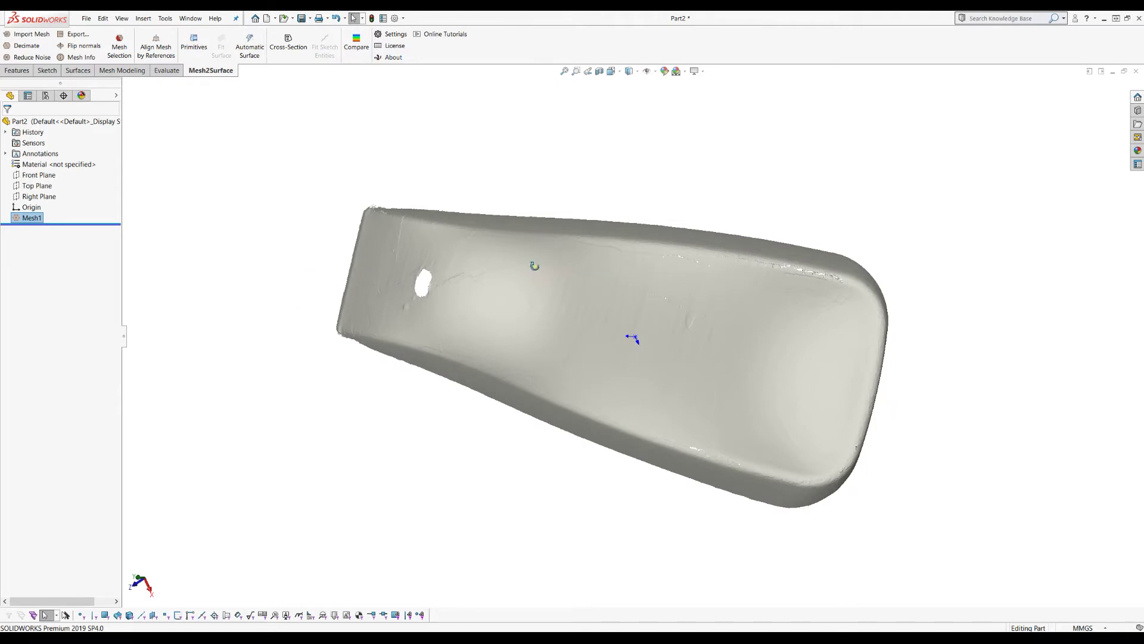
middle_drag(535, 266, 573, 266)
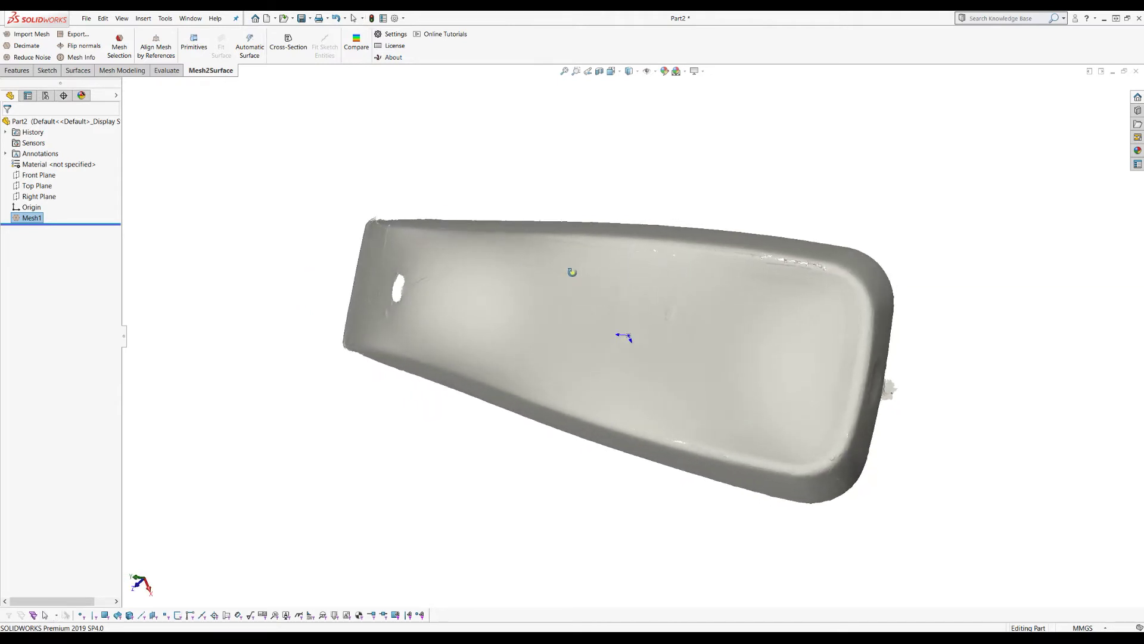
key(Escape)
key(Right)
key(Right)
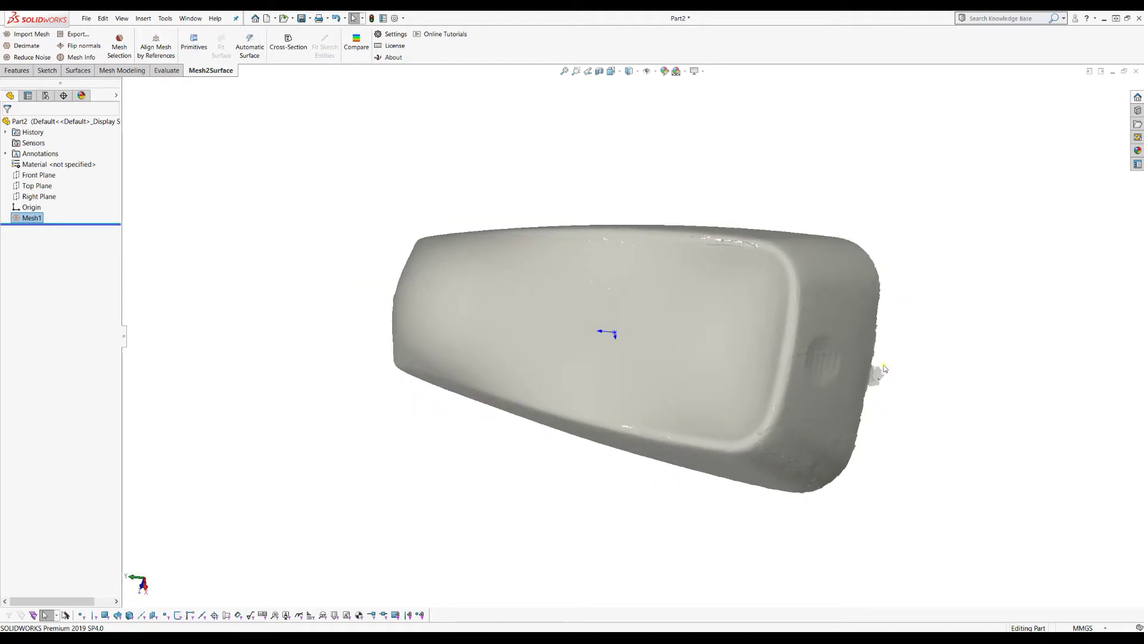
Lasso-select the stray mesh fragment protruding beyond the knob's wide end, hide it and finish the mesh selection
scroll(917, 381, down, 5)
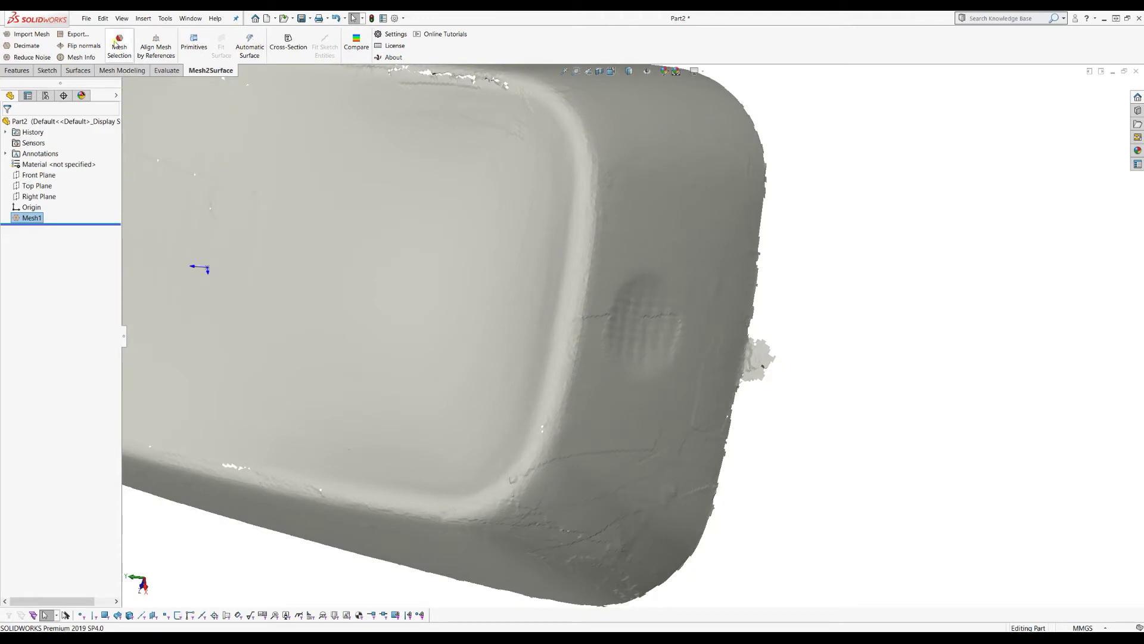
click(116, 43)
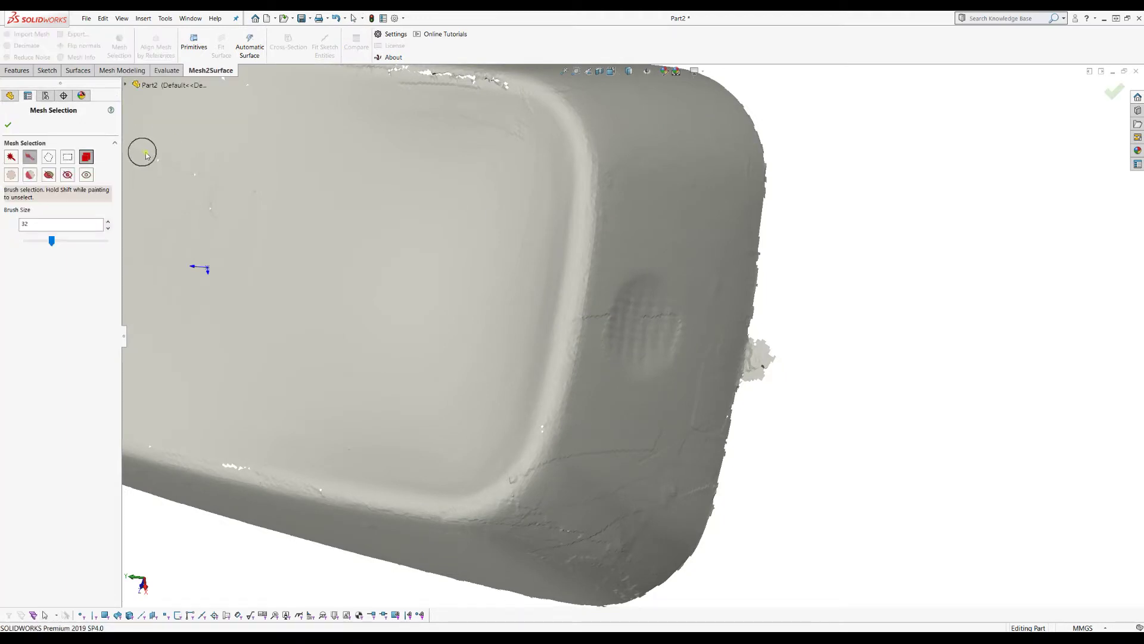
click(48, 157)
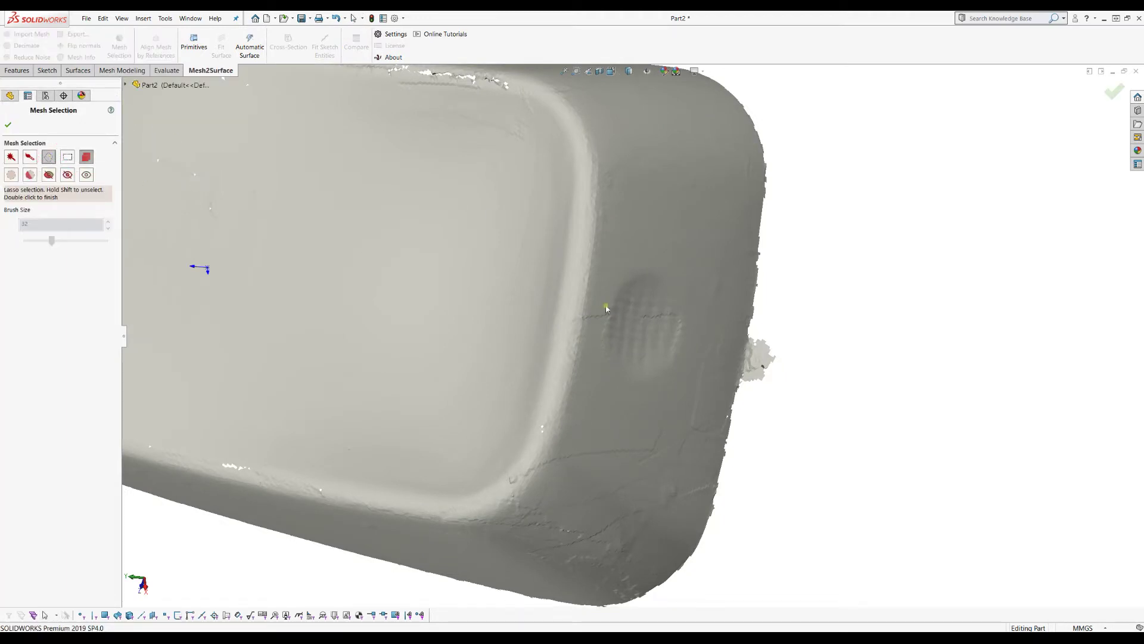
mouse_move(769, 330)
mouse_down()
mouse_move(746, 337)
mouse_move(736, 382)
mouse_move(765, 399)
mouse_move(811, 374)
mouse_up()
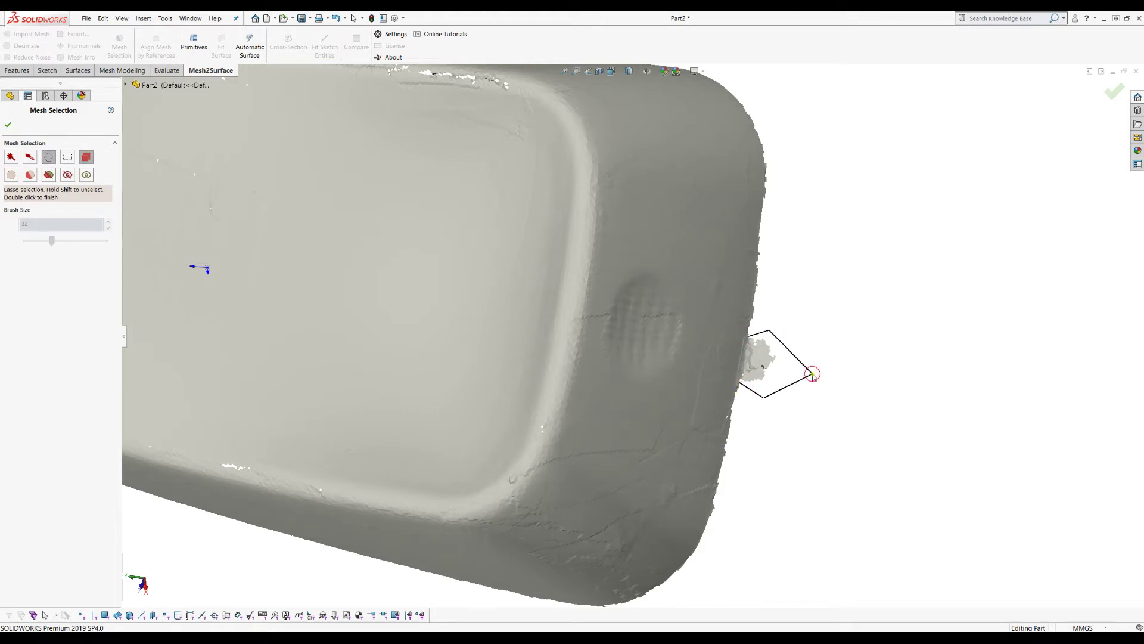
double_click(859, 359)
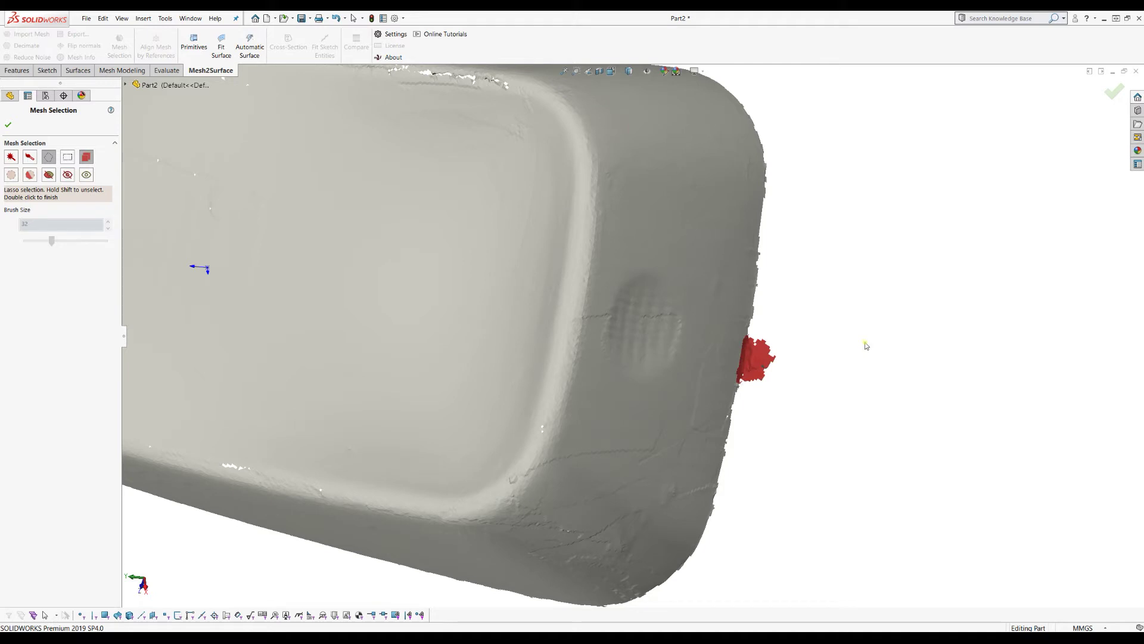
right_click(867, 302)
click(917, 421)
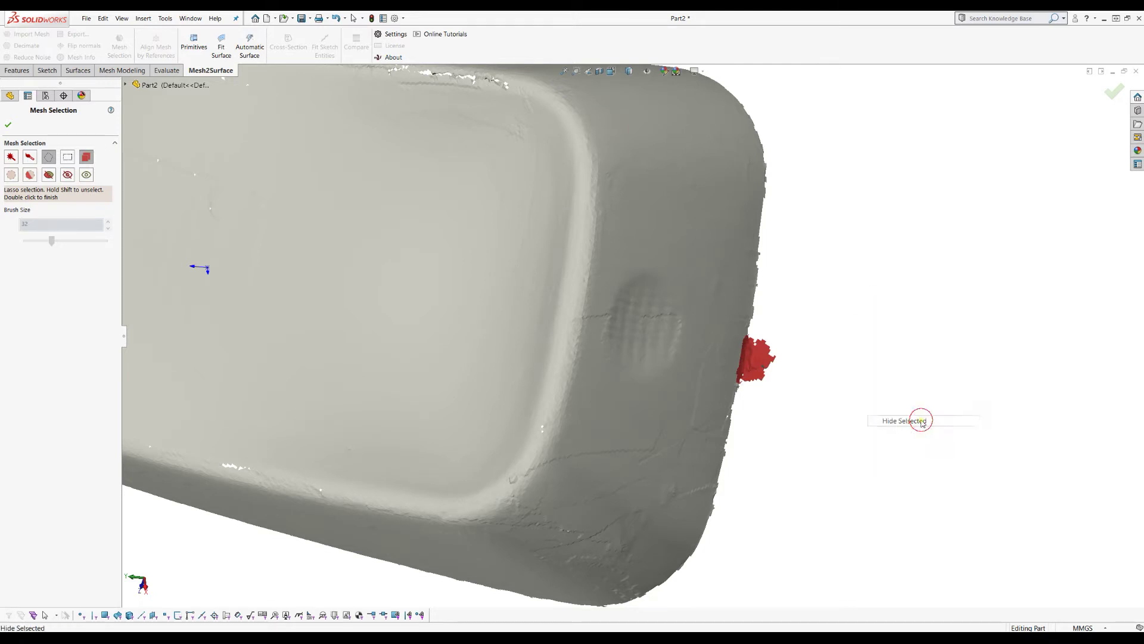
scroll(894, 379, up, 5)
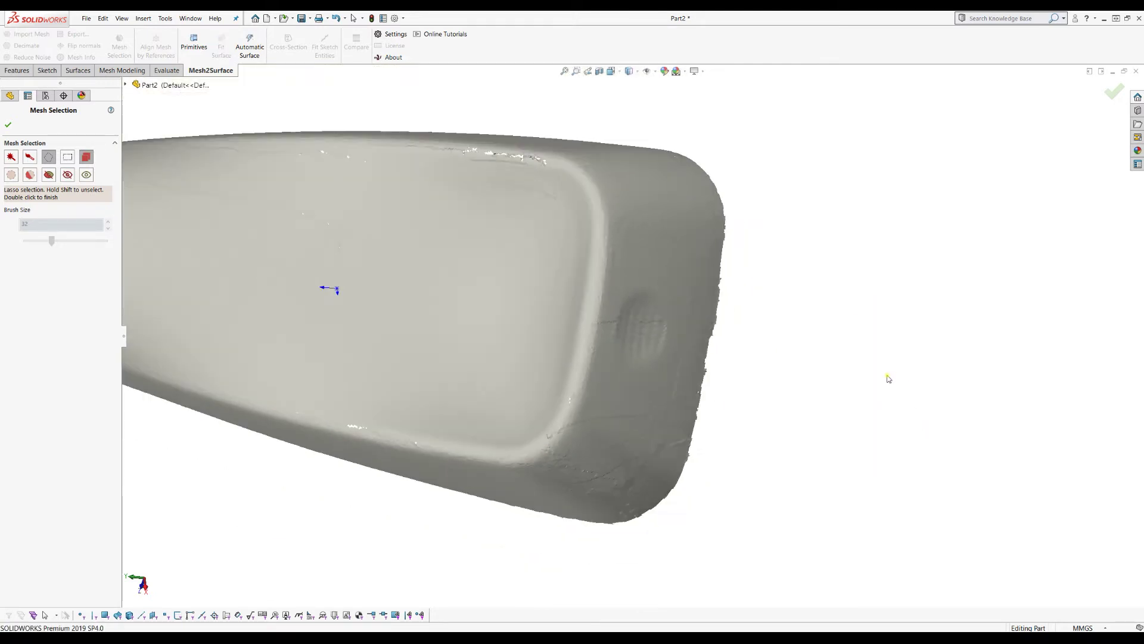
scroll(202, 271, down, 3)
middle_drag(554, 402, 523, 370)
click(7, 125)
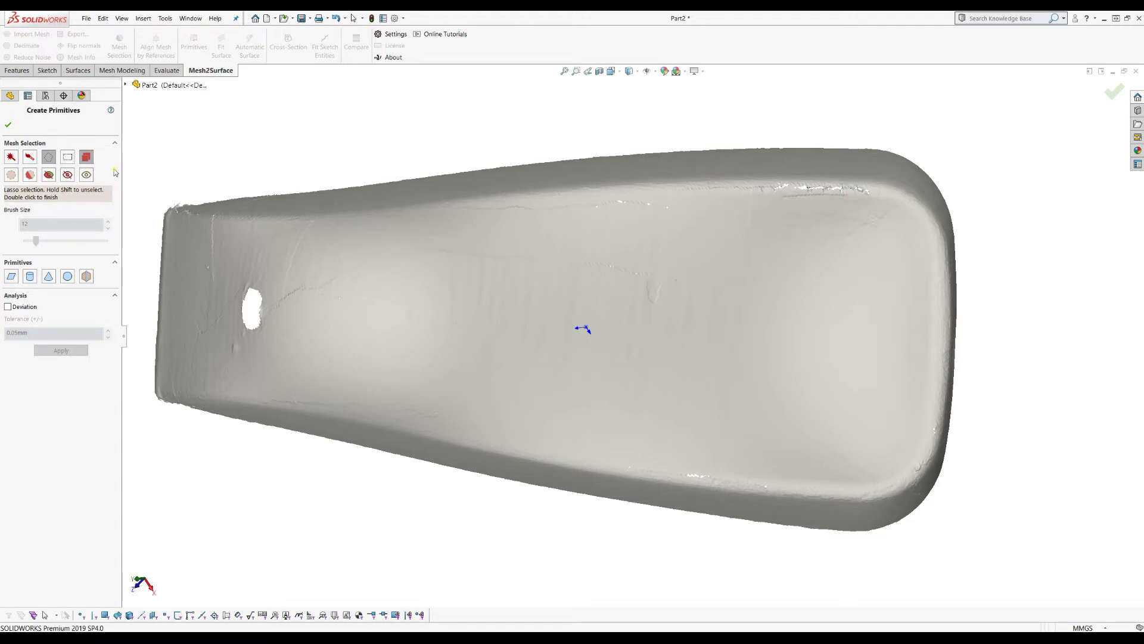
Brush-select mesh patches along the knob's centreline: at the narrow edge, both sides of the hole, the wide-end rim and the end face
click(30, 157)
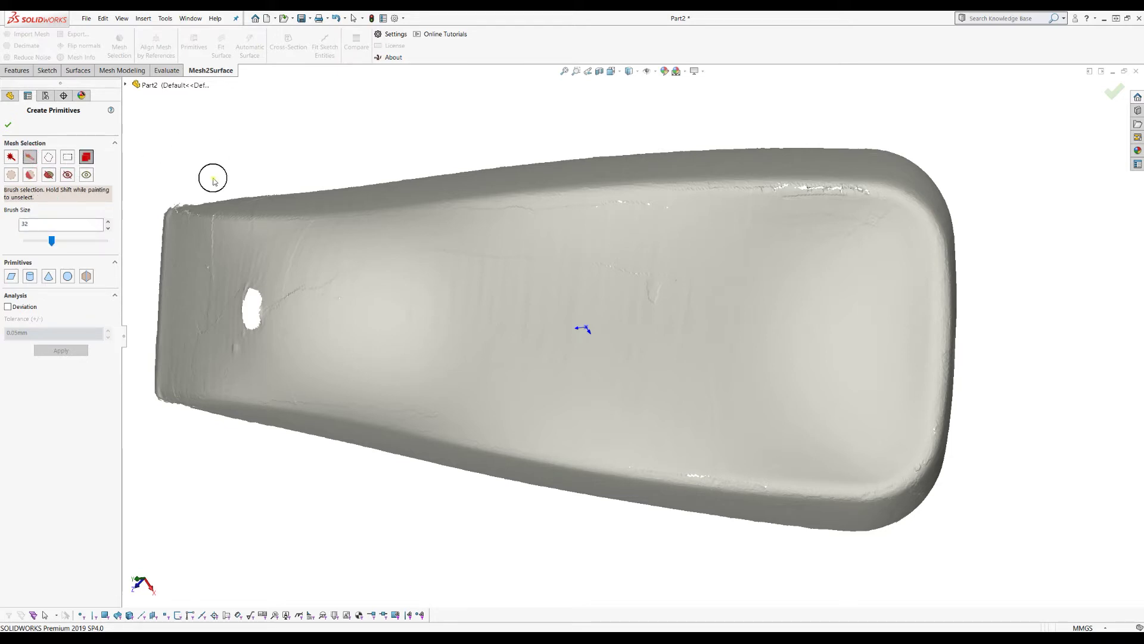
click(170, 299)
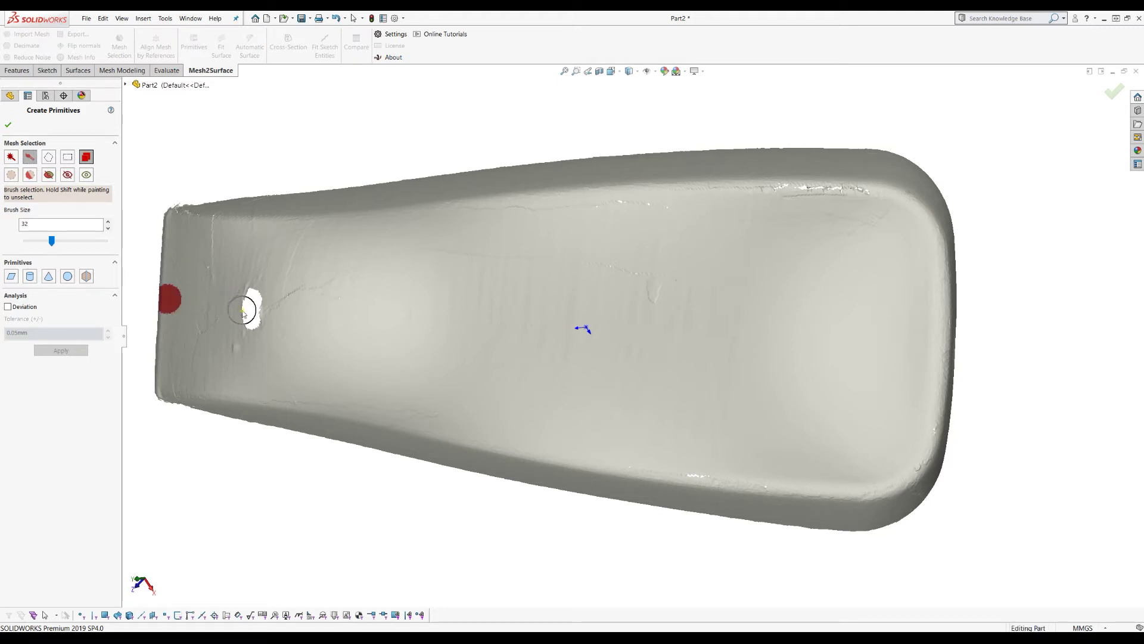
click(236, 310)
click(271, 310)
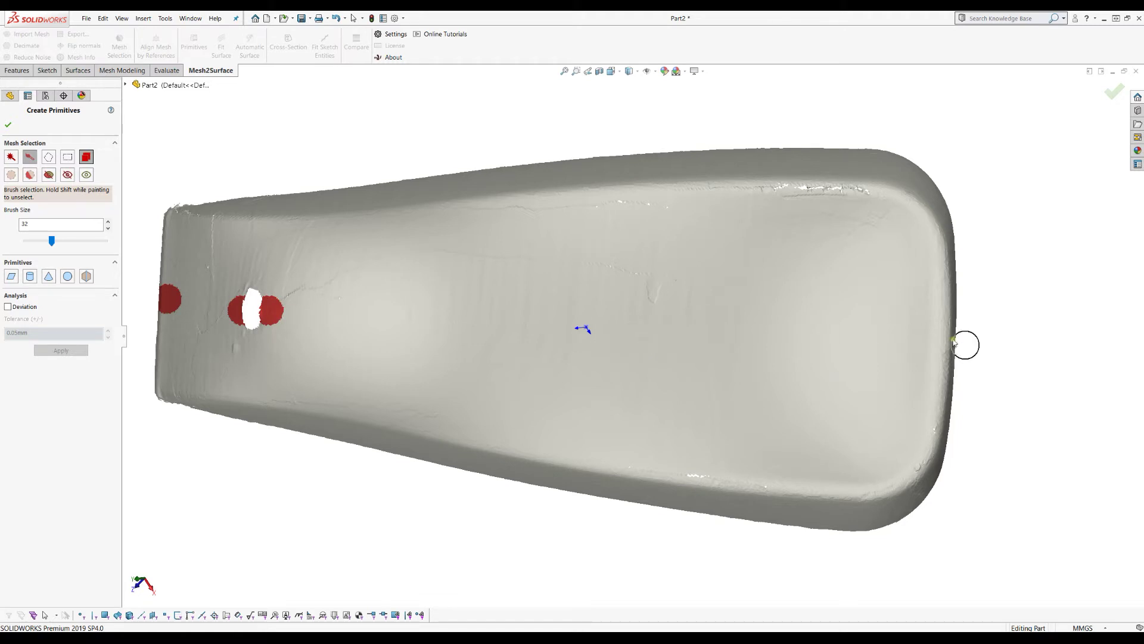
key(Left)
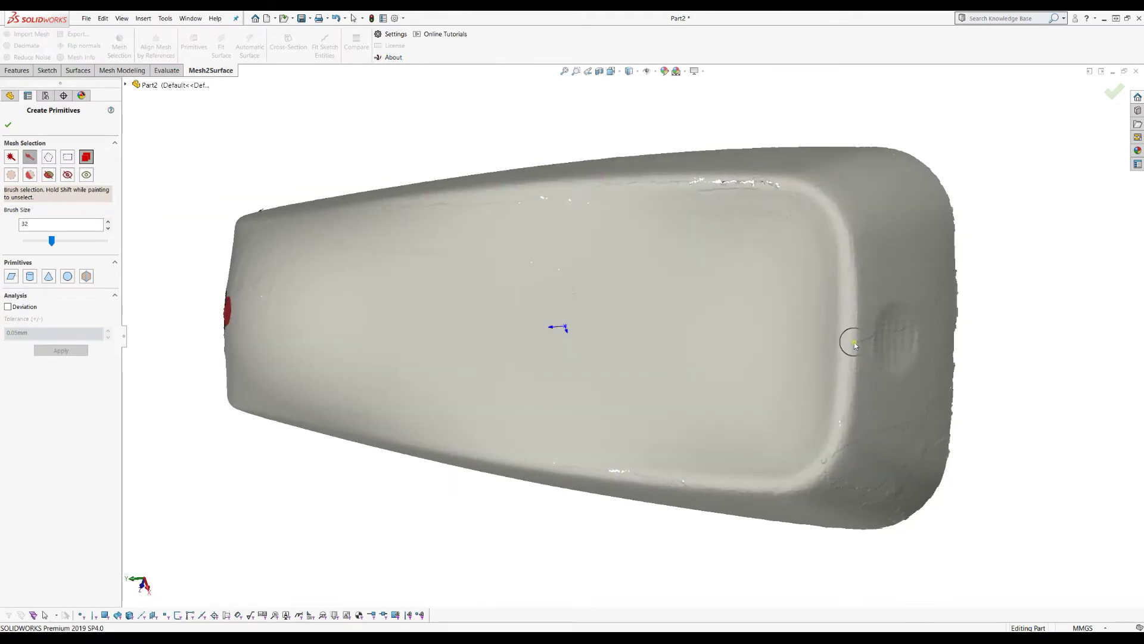
click(854, 342)
middle_drag(712, 360, 749, 265)
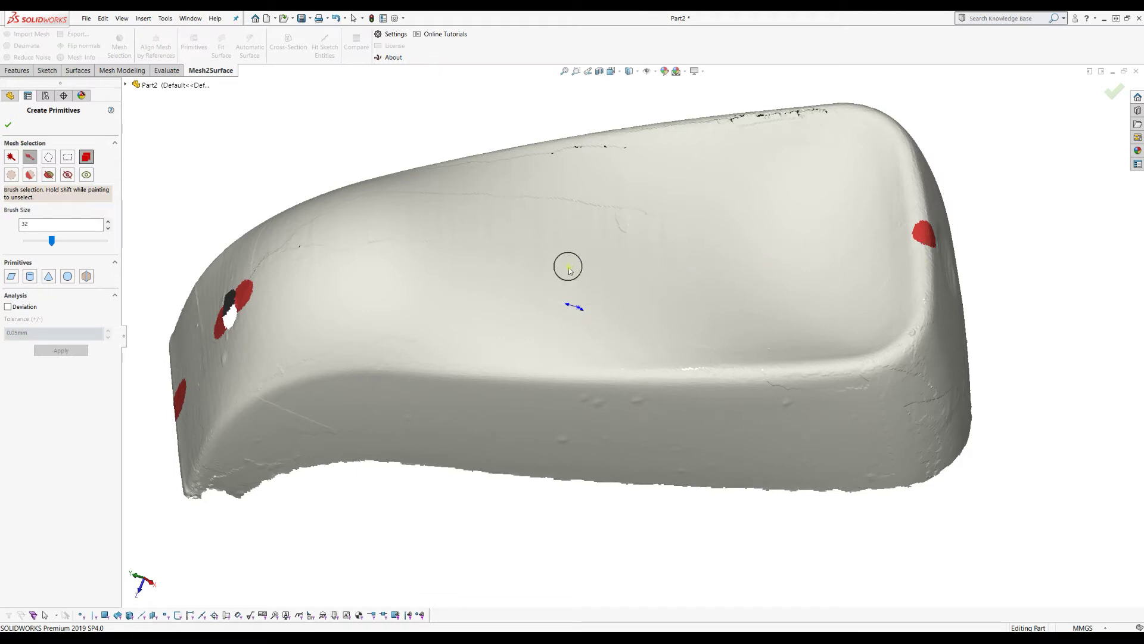
middle_drag(492, 284, 631, 360)
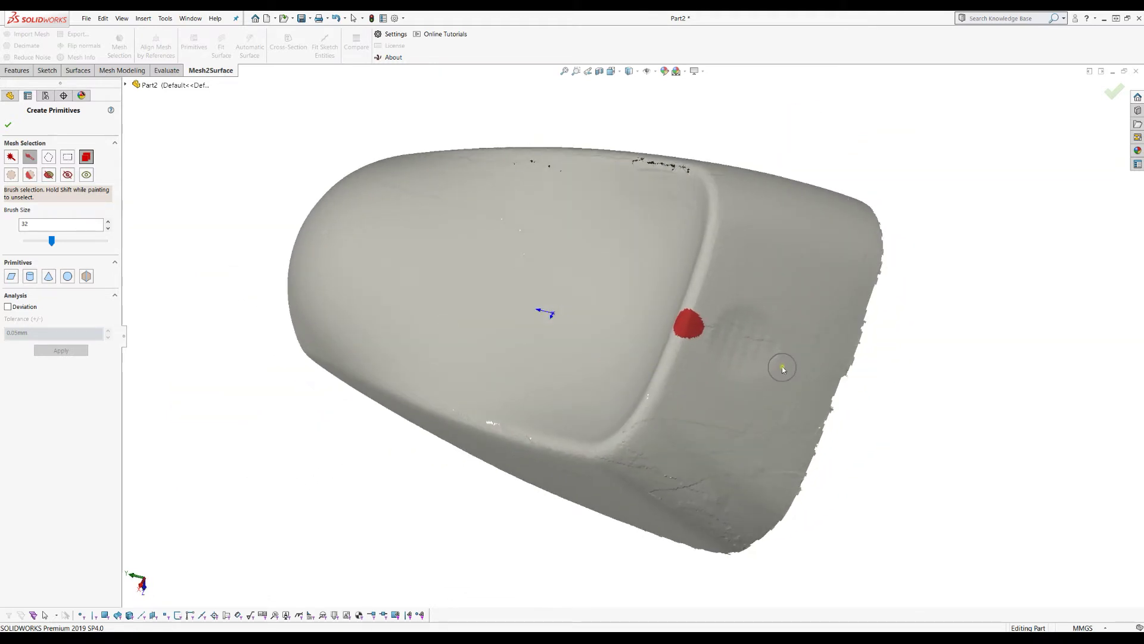
drag(777, 365, 920, 415)
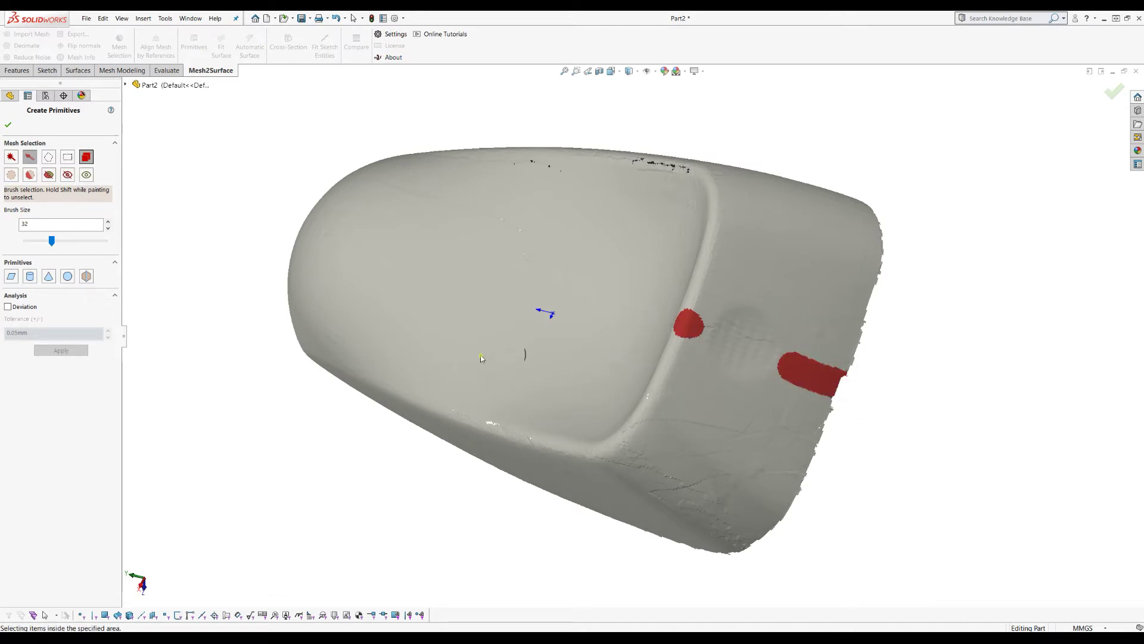
middle_drag(477, 369, 534, 391)
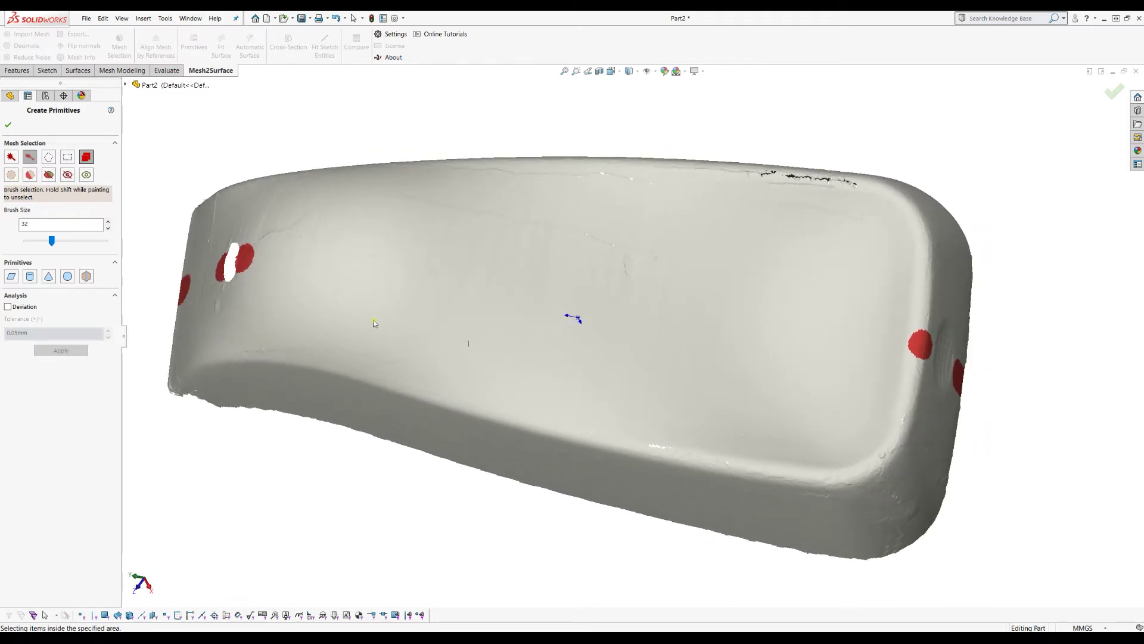
Try fitting a plane primitive through the painted centreline patches
click(11, 278)
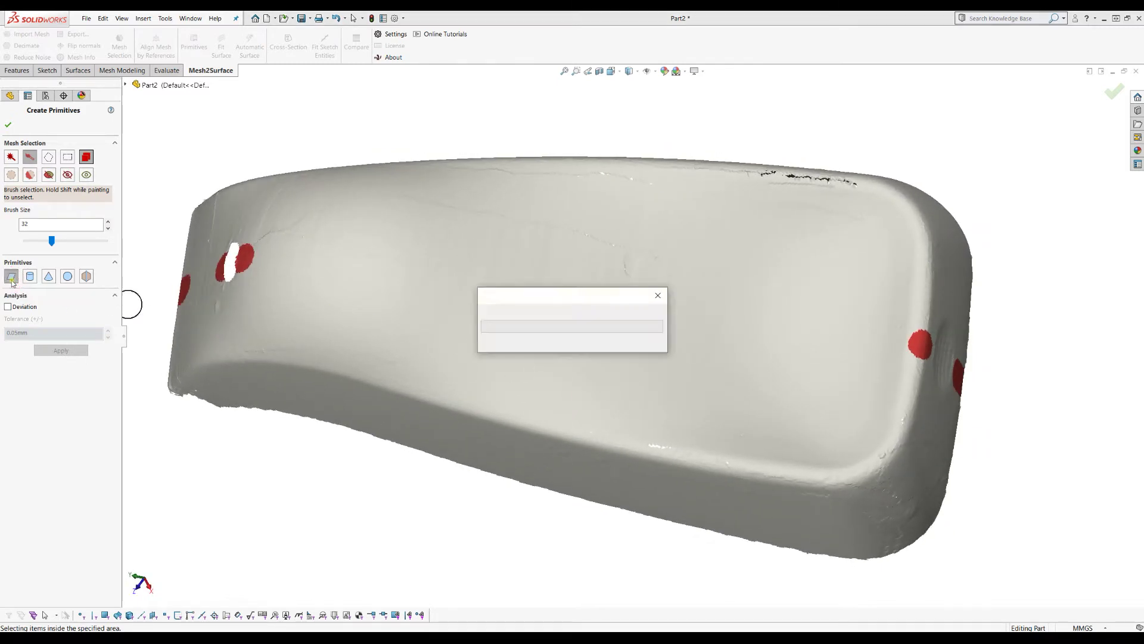
middle_drag(415, 349, 417, 351)
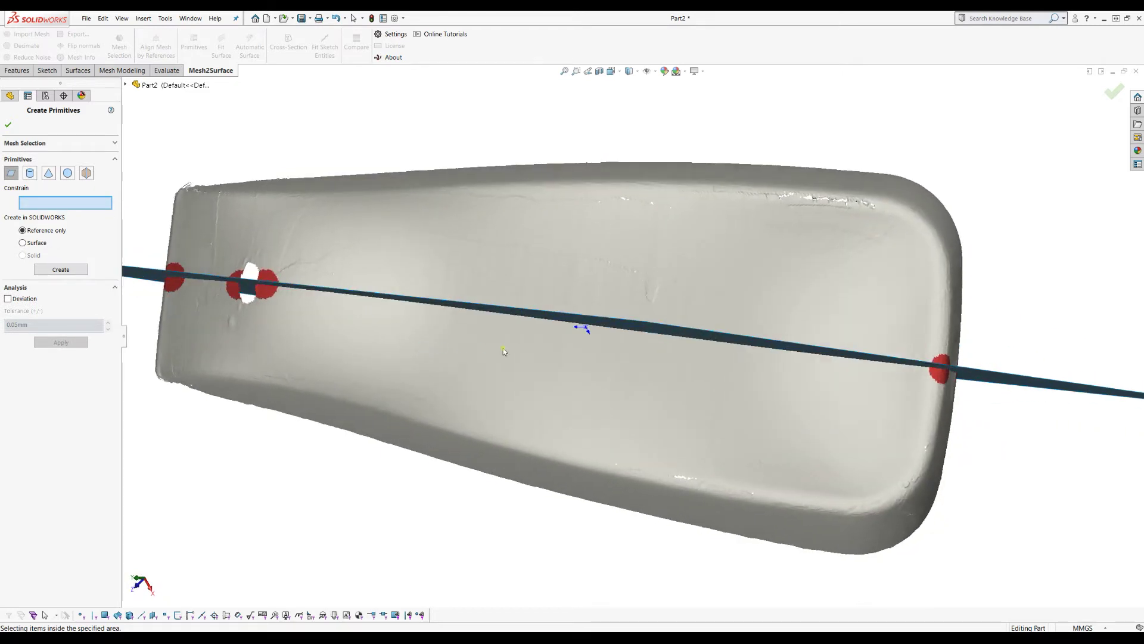
scroll(503, 348, up, 3)
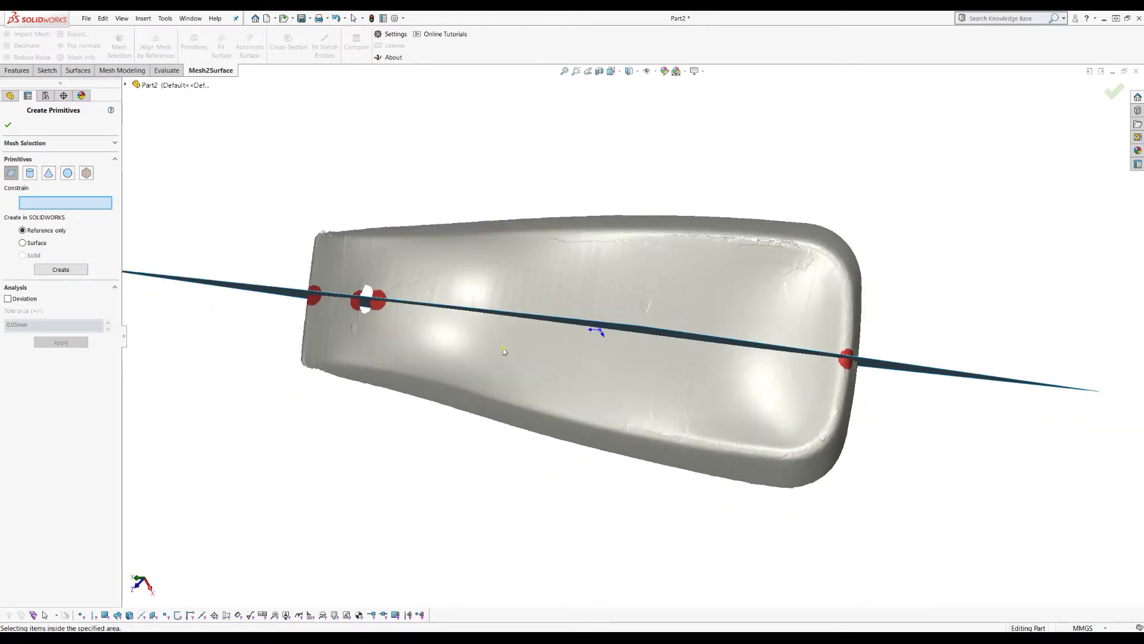
click(10, 177)
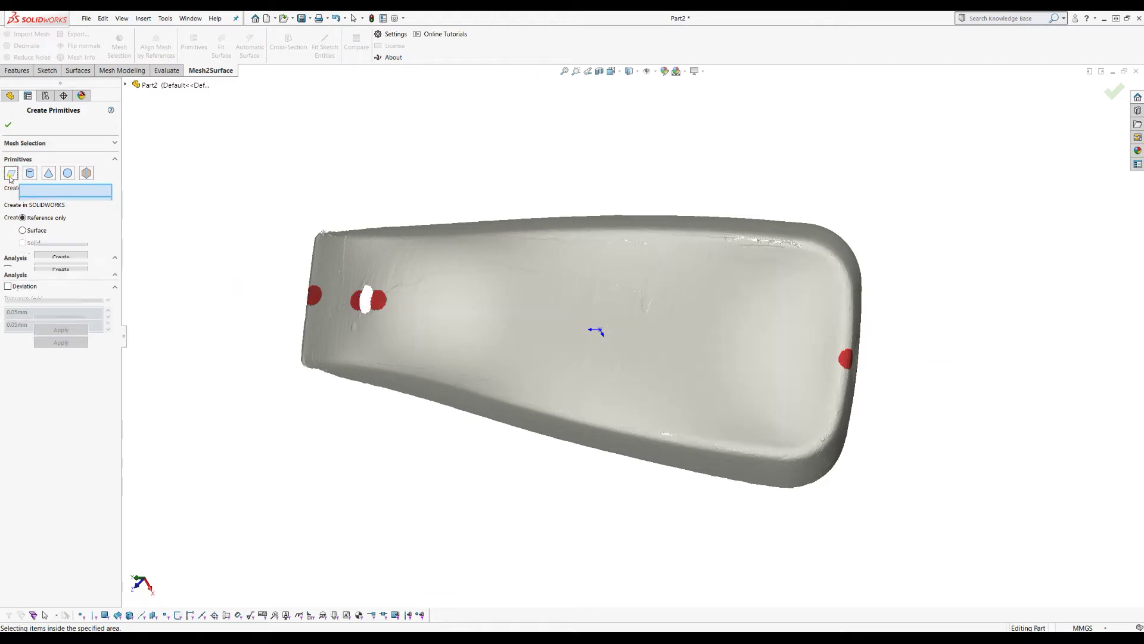
Fit a symmetry plane primitive to the knob from the painted patches, inspect the mirrored overlay and turn on deviation analysis
click(87, 174)
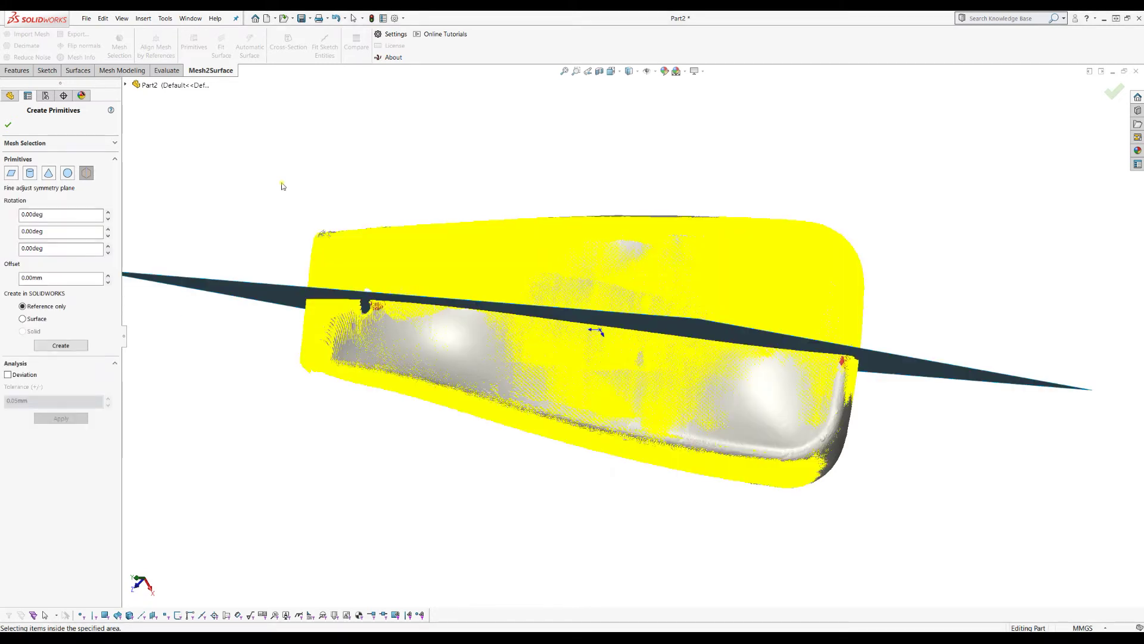
middle_drag(756, 365, 754, 296)
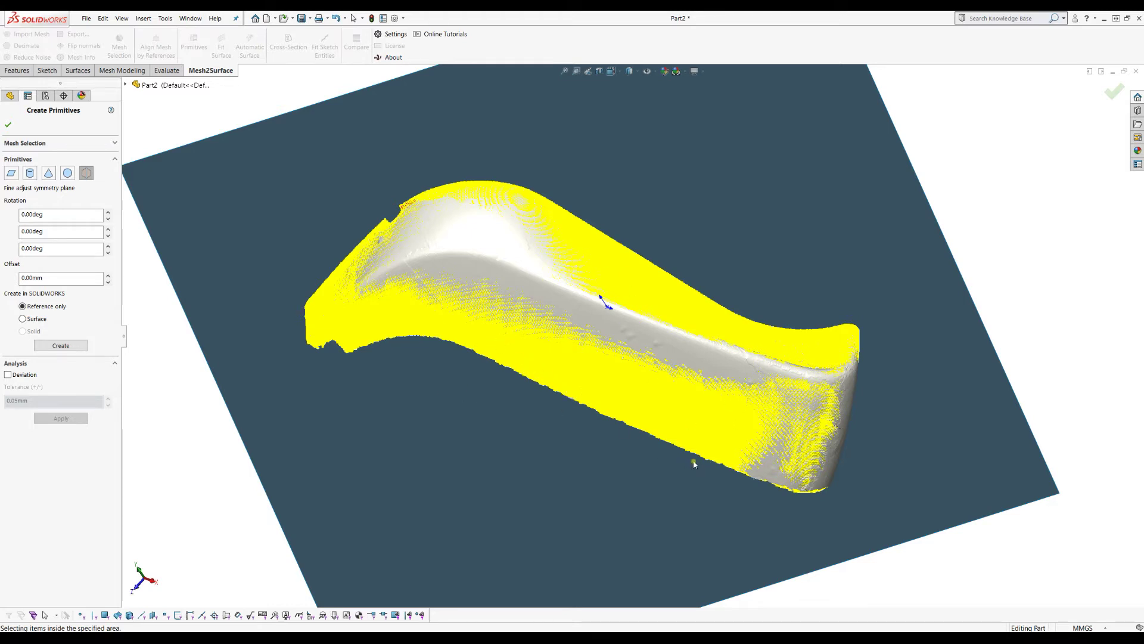
middle_drag(761, 441, 822, 451)
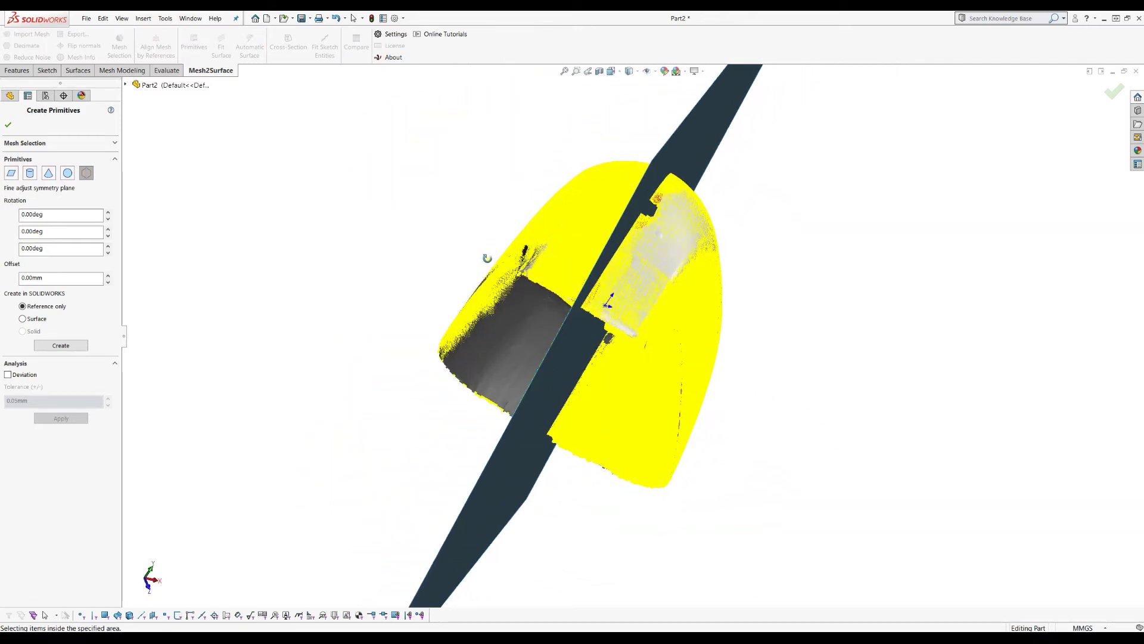
middle_drag(486, 256, 413, 325)
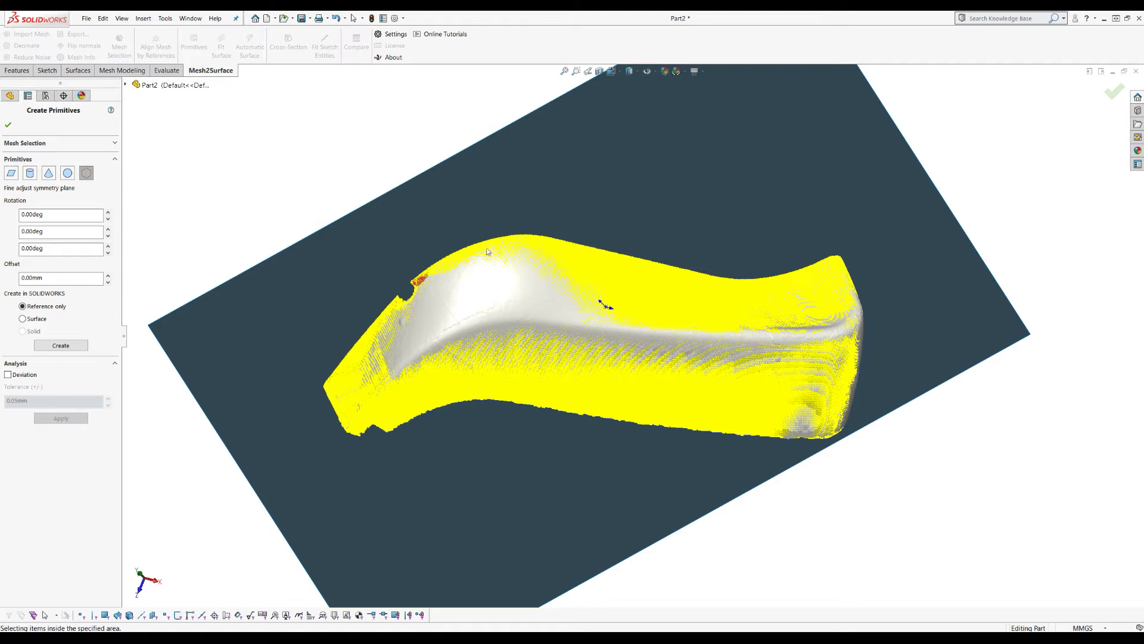
scroll(603, 273, up, 1)
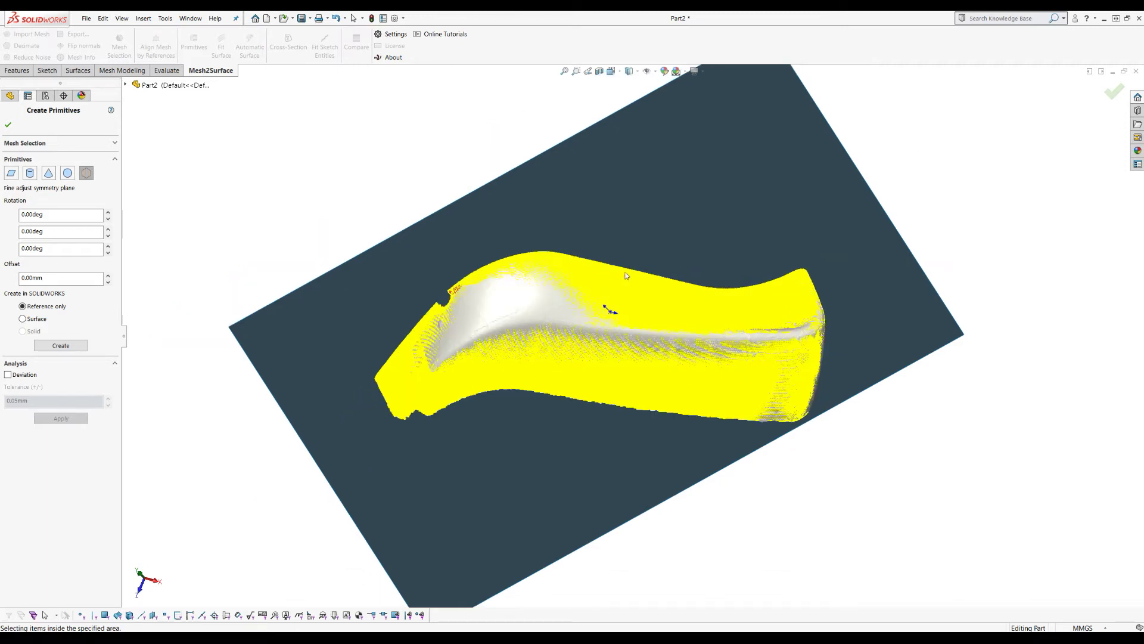
click(31, 376)
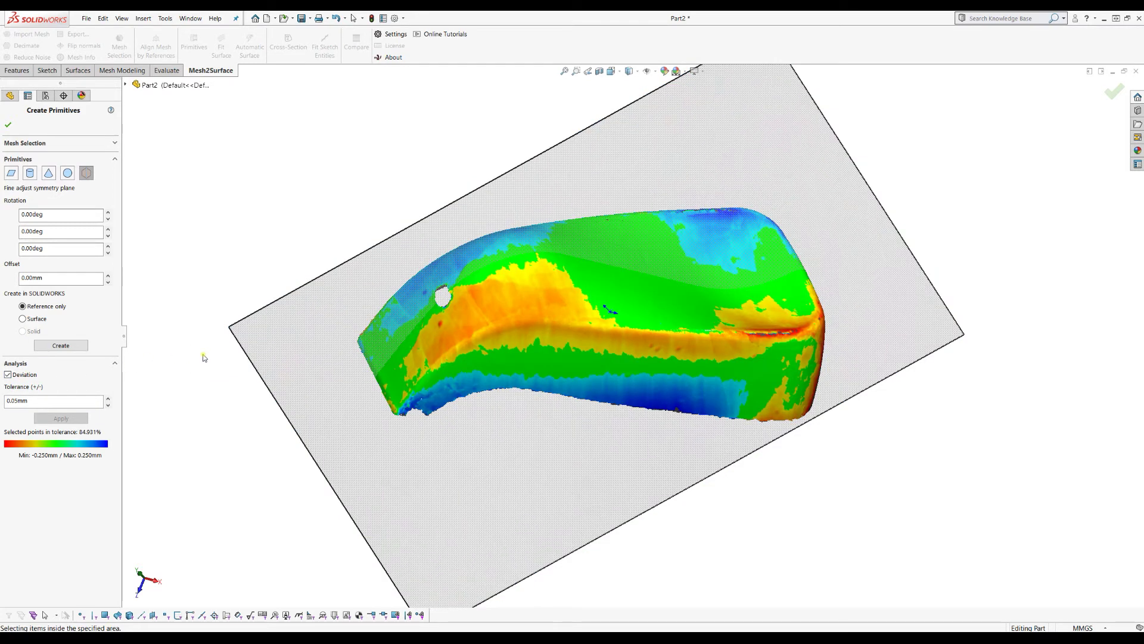
Check the deviation map around the knob and set the symmetry plane's third rotation to 30 degrees
middle_drag(480, 311, 479, 381)
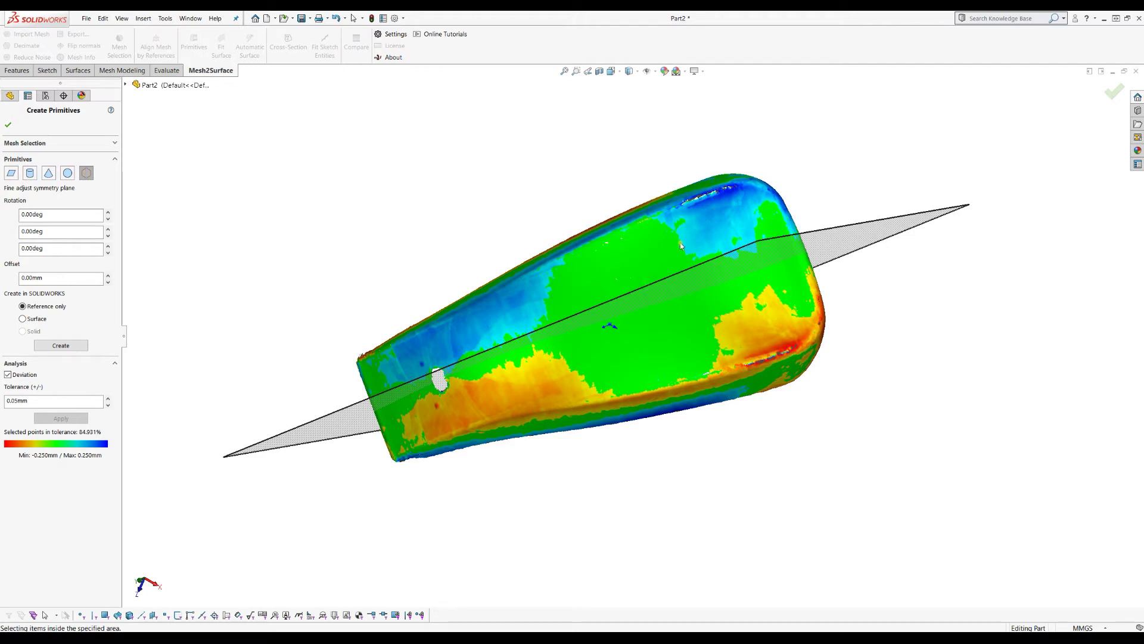
middle_drag(902, 242, 901, 223)
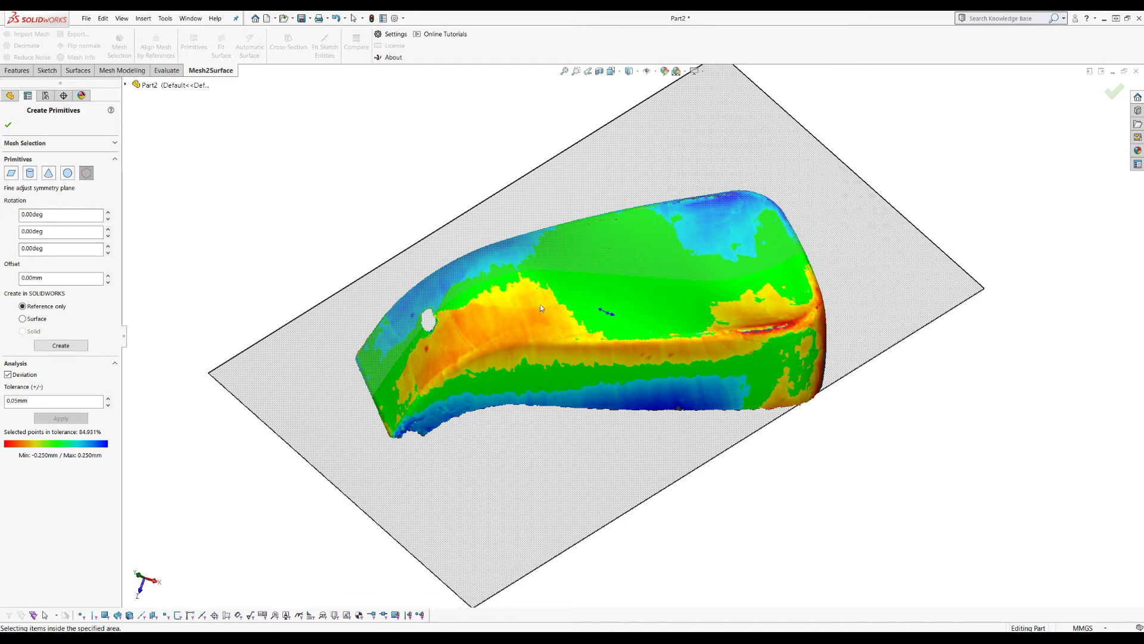
middle_drag(532, 284, 531, 249)
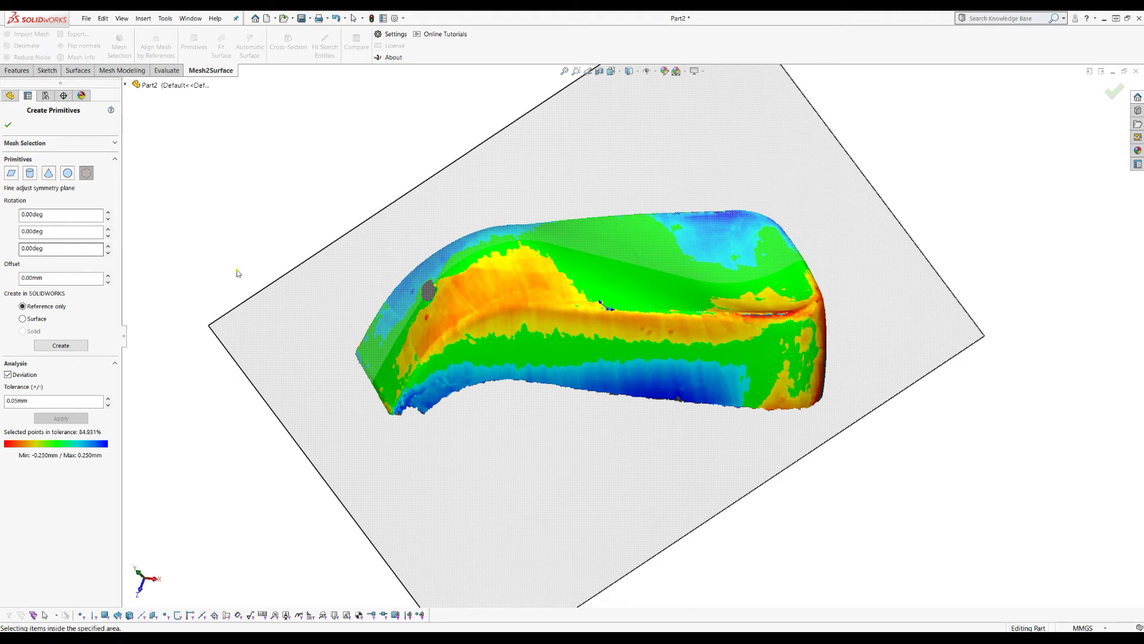
key(ctrl+5)
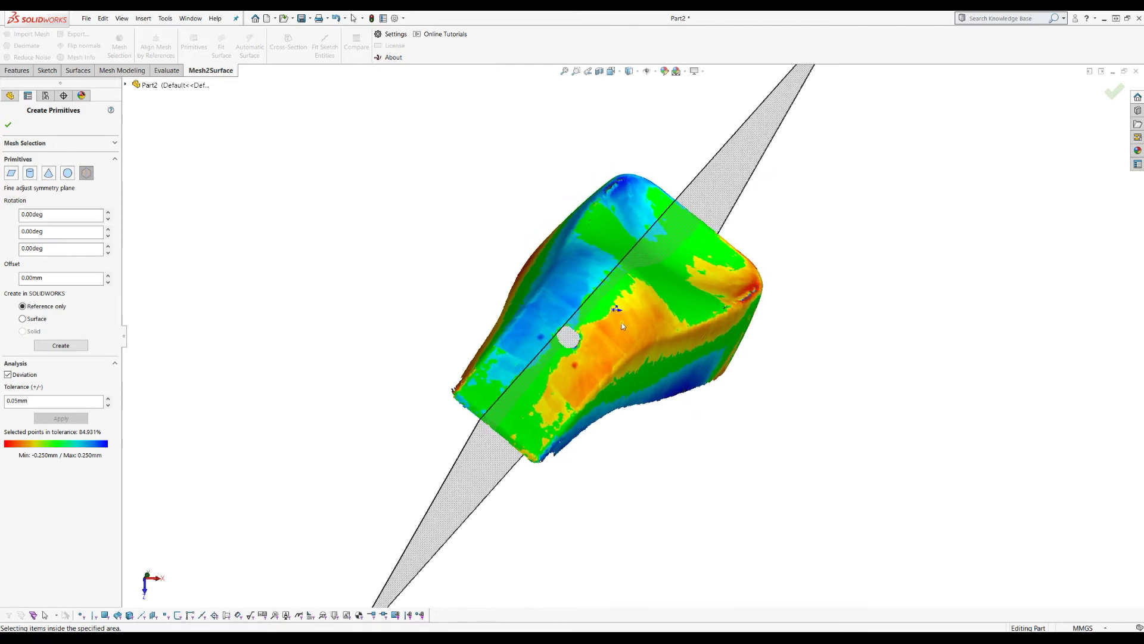
middle_drag(722, 372, 666, 308)
key(f)
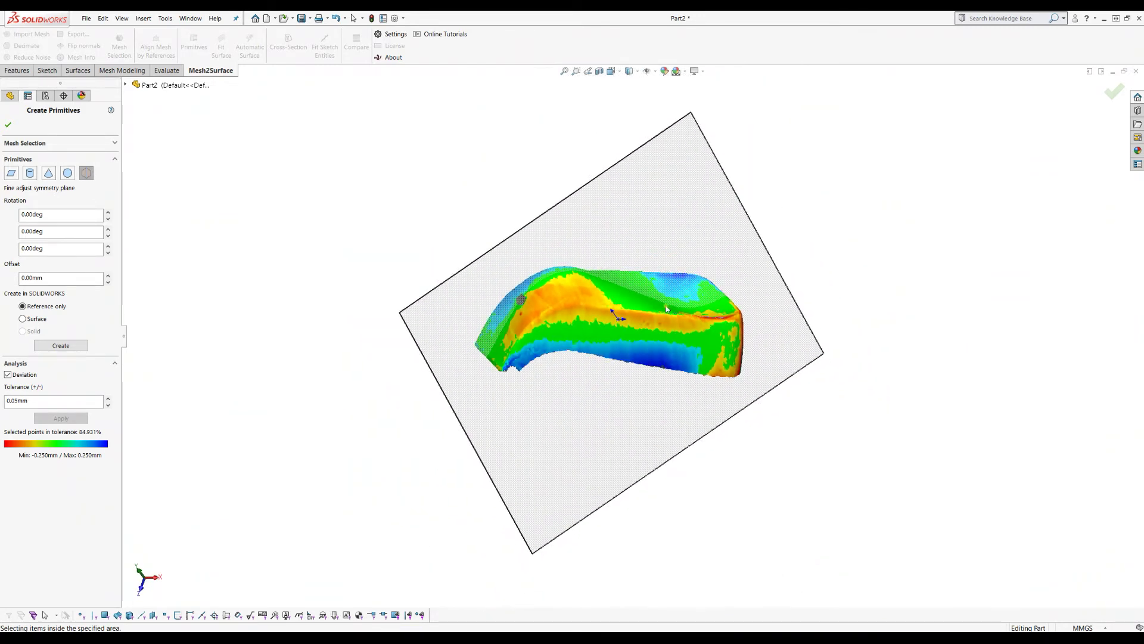
click(108, 247)
click(108, 246)
click(108, 246)
click(108, 246)
click(108, 247)
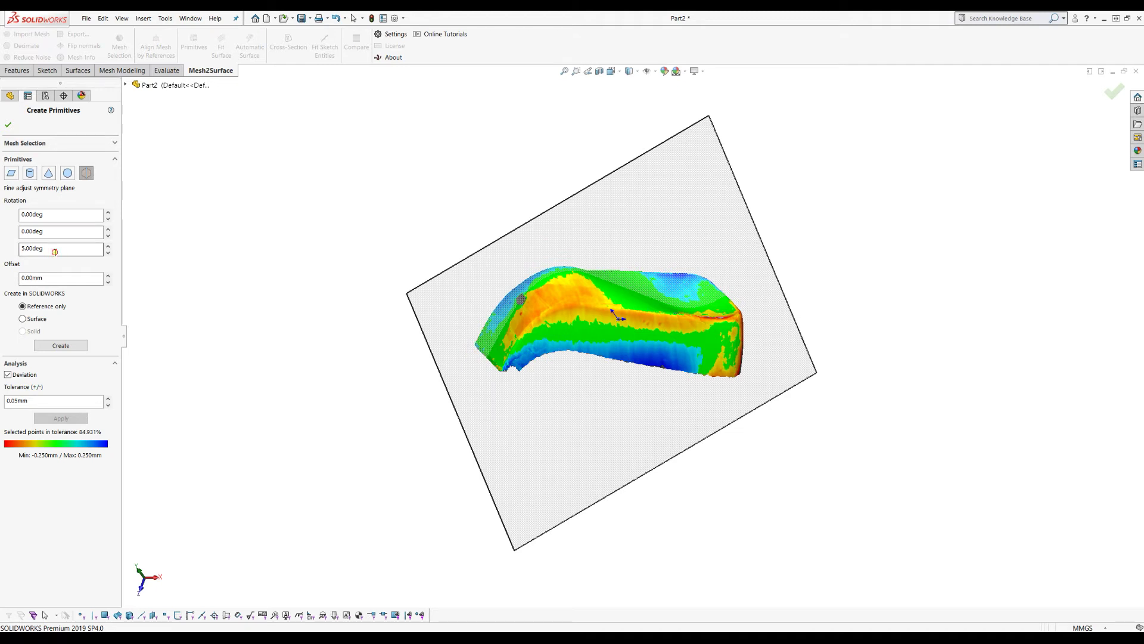
drag(56, 252, 9, 253)
text(30)
key(Return)
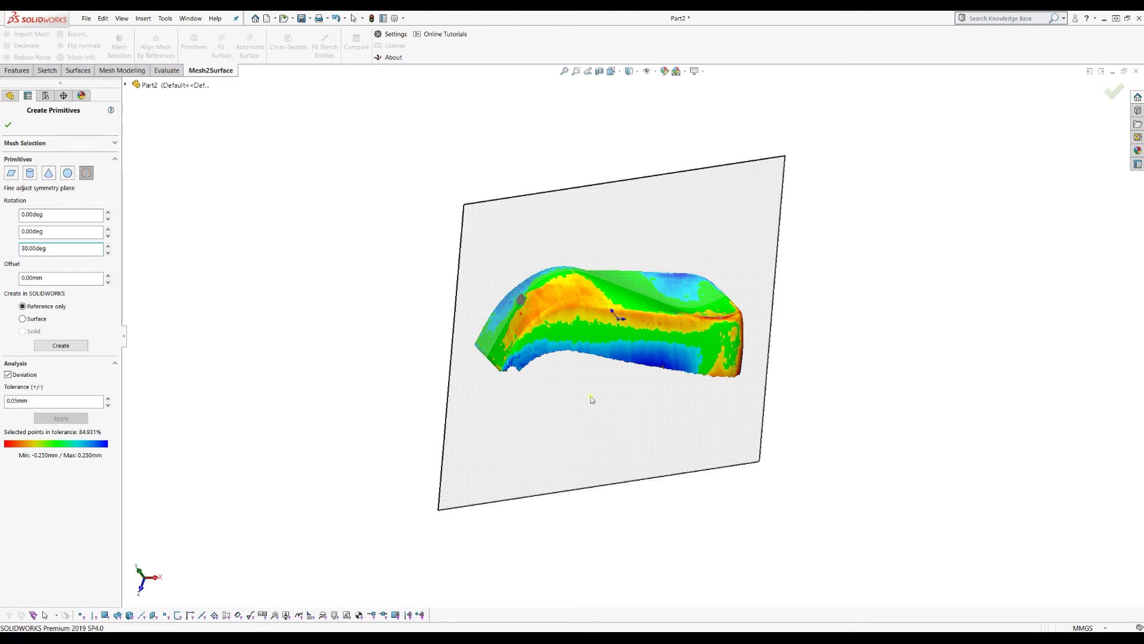
Try rotating the symmetry plane about its first axis in 0.10 degree increments up to 0.90 degrees
middle_drag(592, 399, 770, 411)
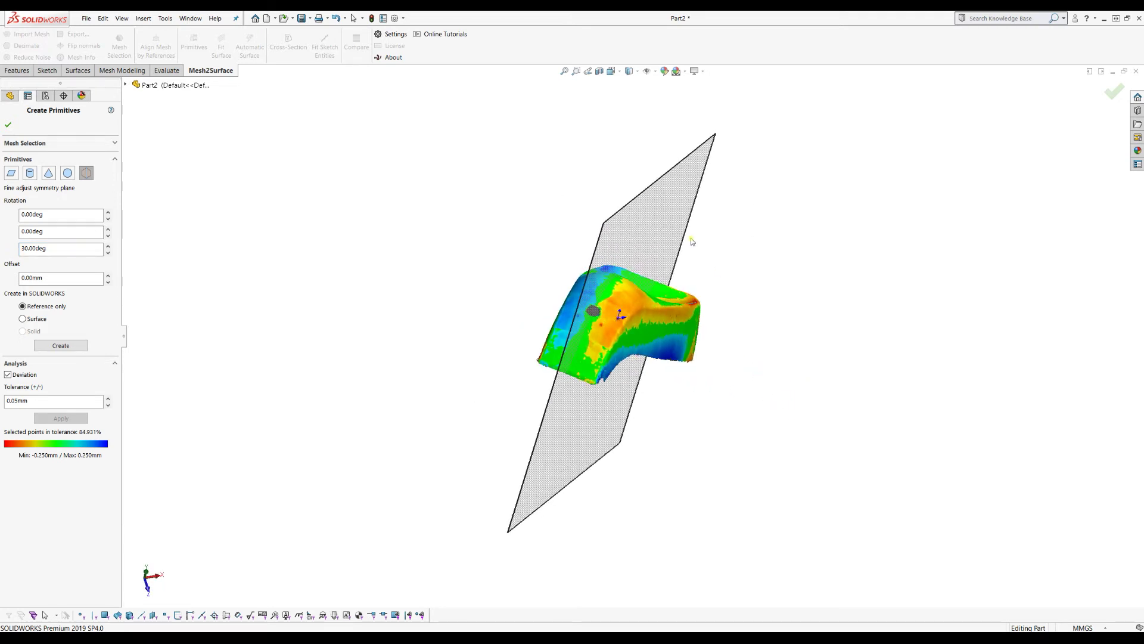
scroll(691, 238, down, 2)
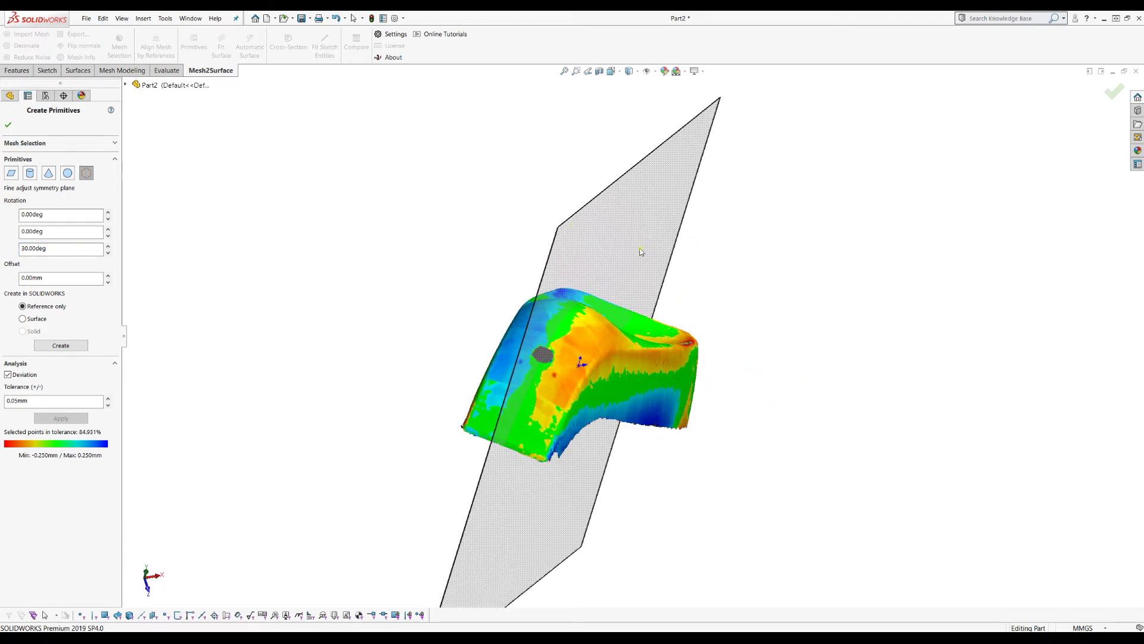
click(108, 212)
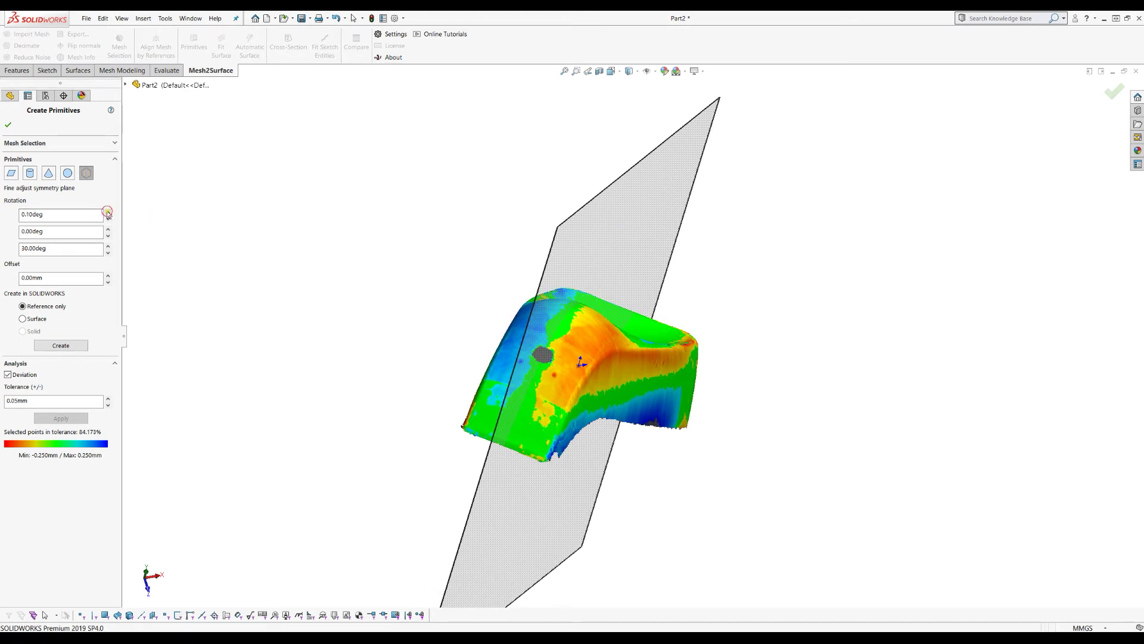
click(108, 212)
click(108, 212)
click(108, 212)
click(108, 213)
click(108, 212)
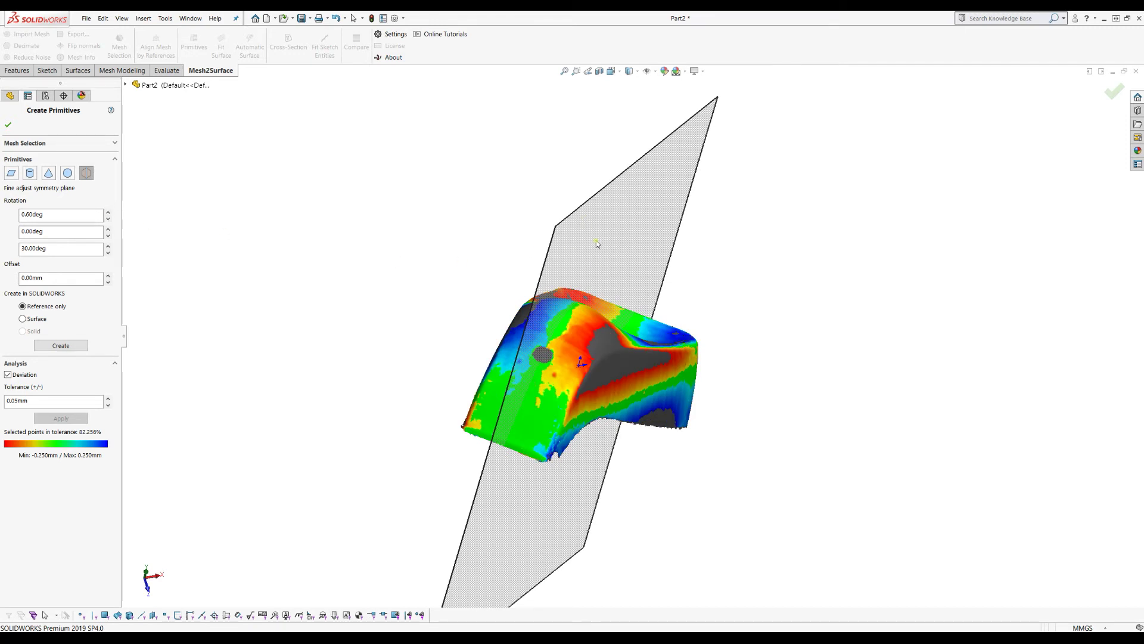
click(108, 213)
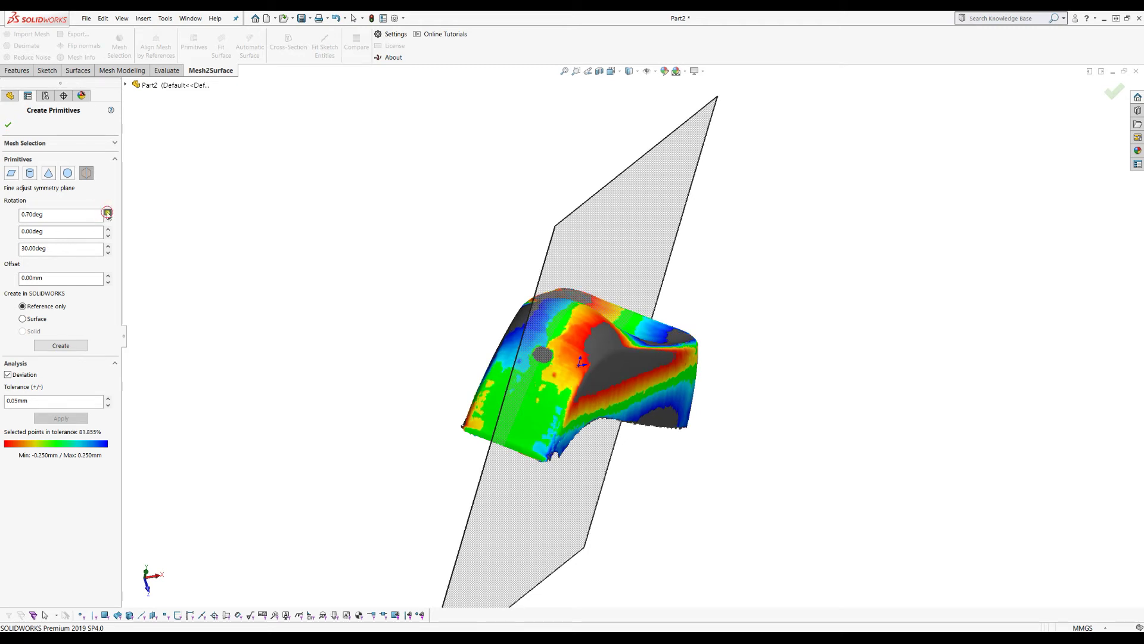
click(107, 212)
click(108, 212)
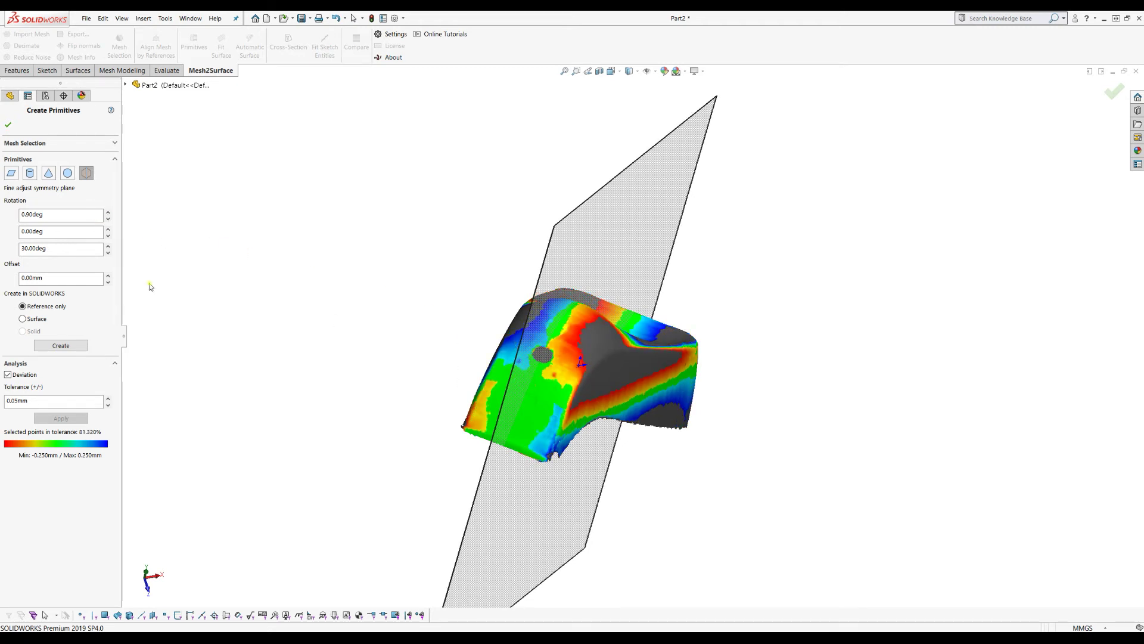
Lower the symmetry plane's first rotation to 0.60 degrees, and reset it to 0 degrees
click(108, 219)
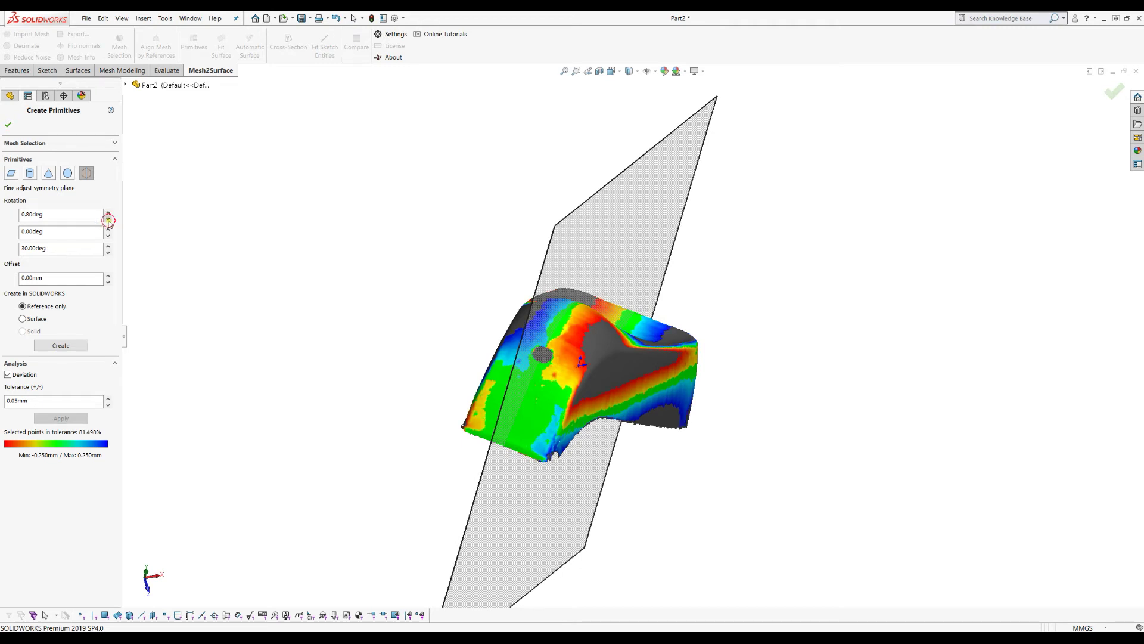
click(108, 219)
click(108, 219)
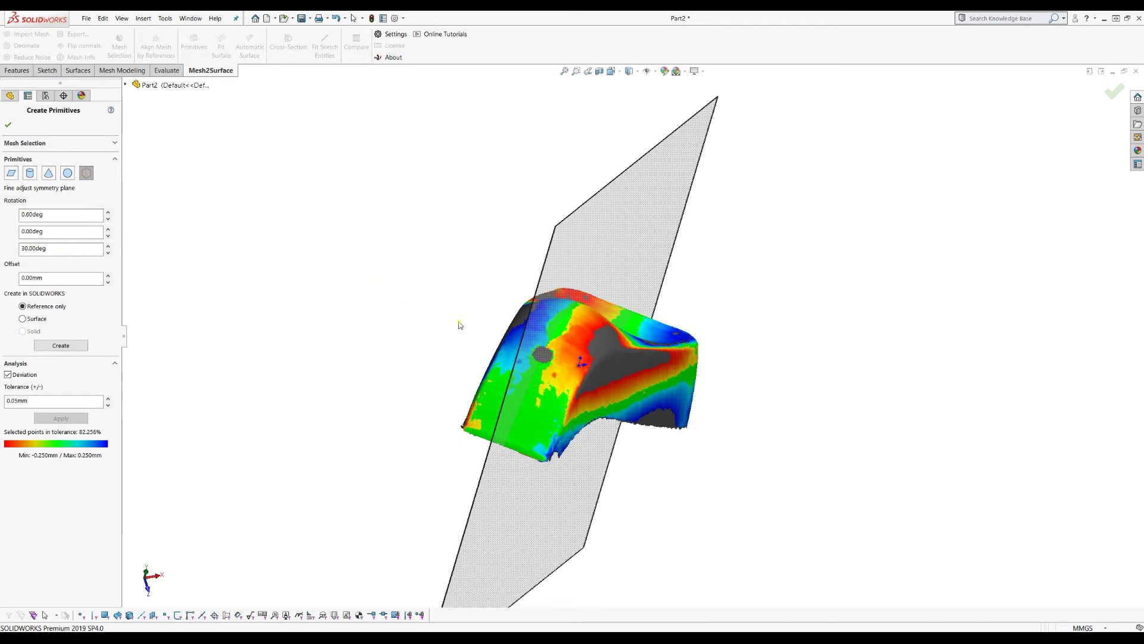
double_click(46, 217)
text(0)
key(Return)
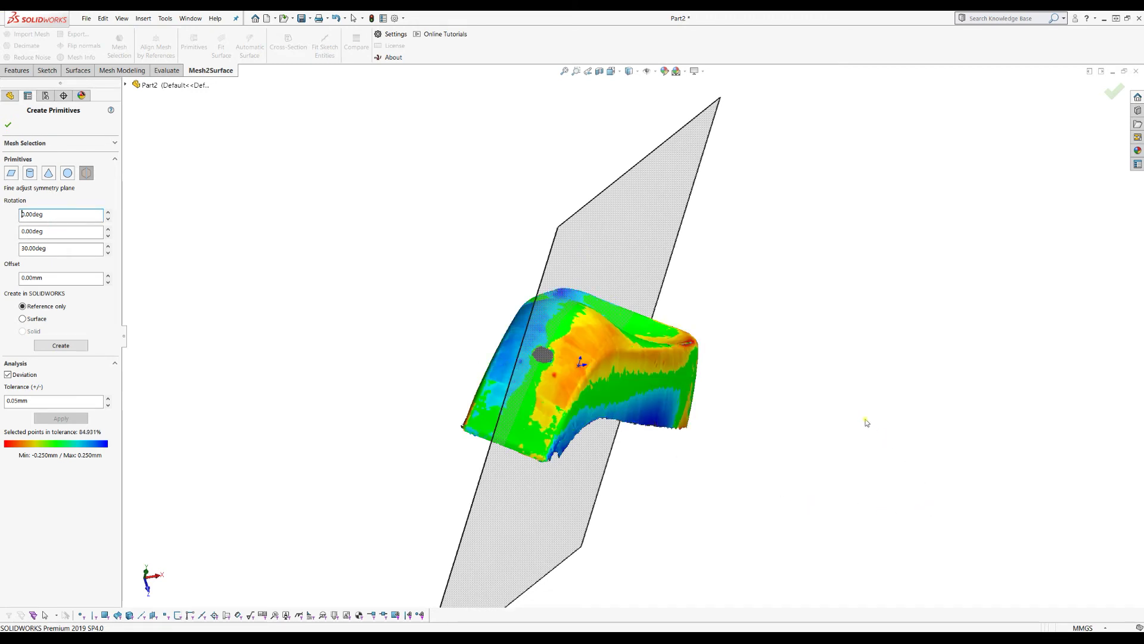
Try offsetting the symmetry plane by 0.05 mm while viewing the deviation map from the knob's narrow end
middle_drag(930, 496, 925, 468)
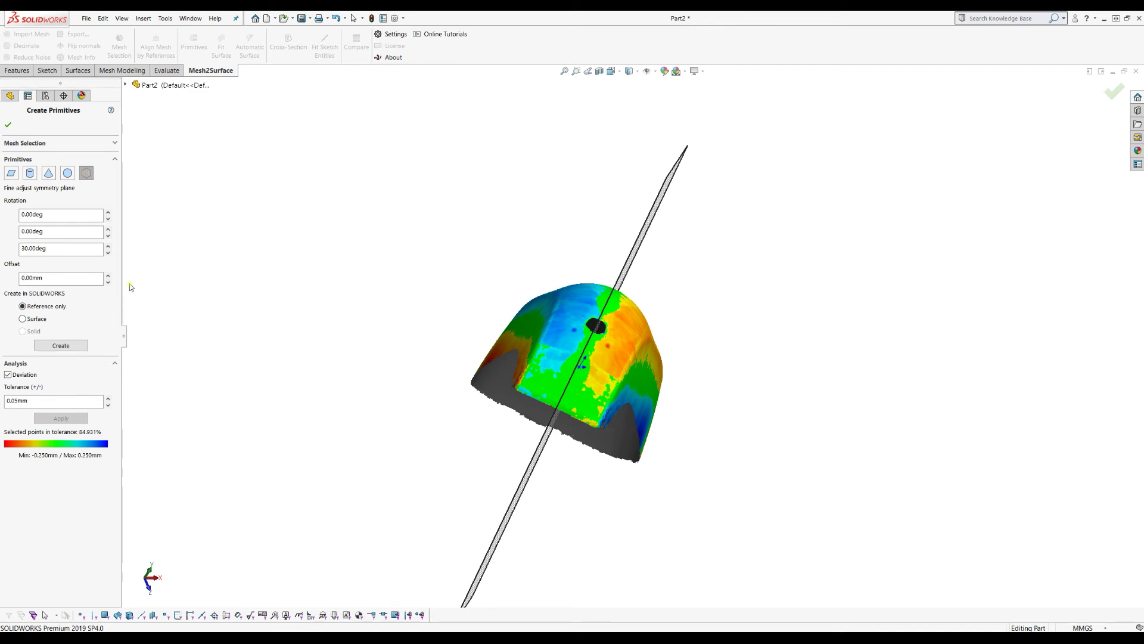
click(108, 276)
click(108, 276)
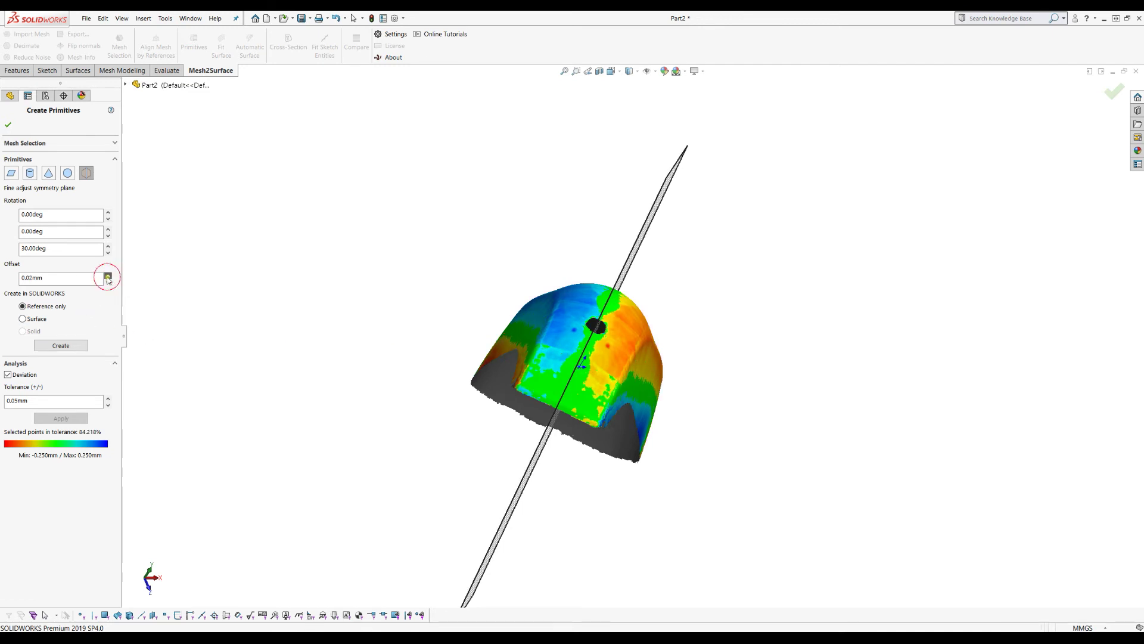
click(108, 276)
click(107, 276)
click(108, 276)
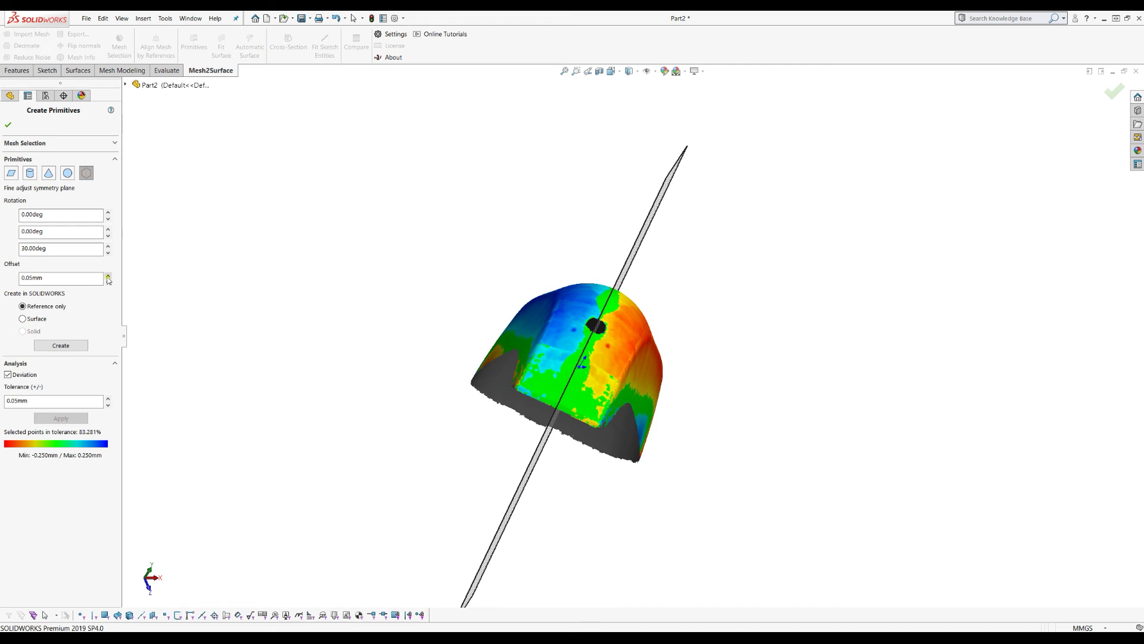
Turn off deviation analysis and try raising the symmetry plane's offset to 0.14 mm against the mirrored overlay
click(8, 374)
scroll(612, 343, down, 4)
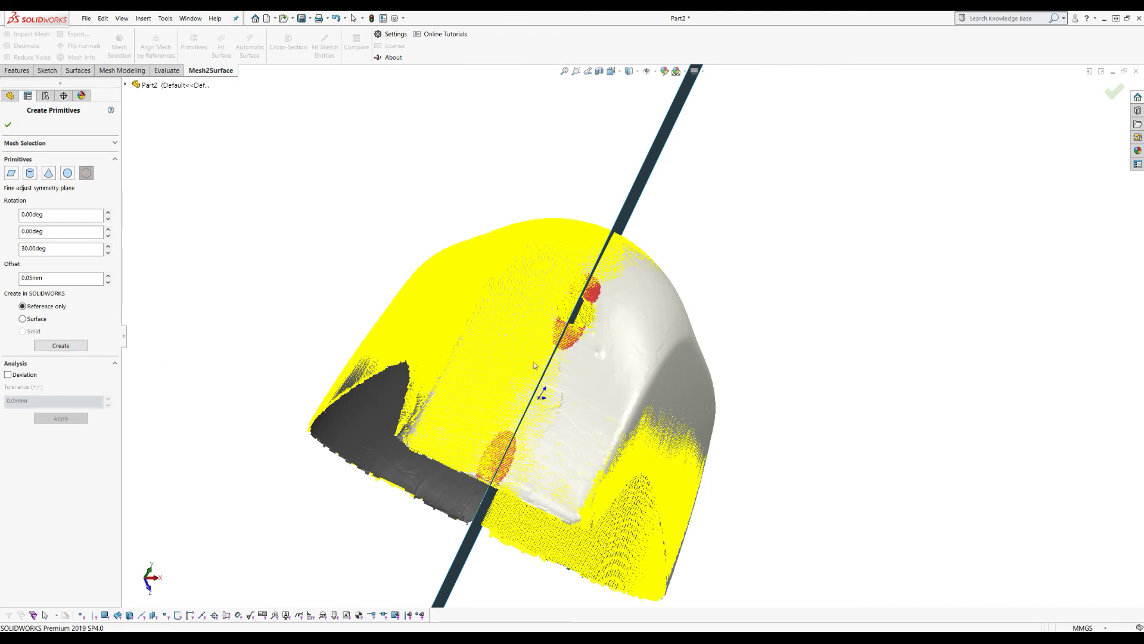
middle_drag(534, 366, 519, 334)
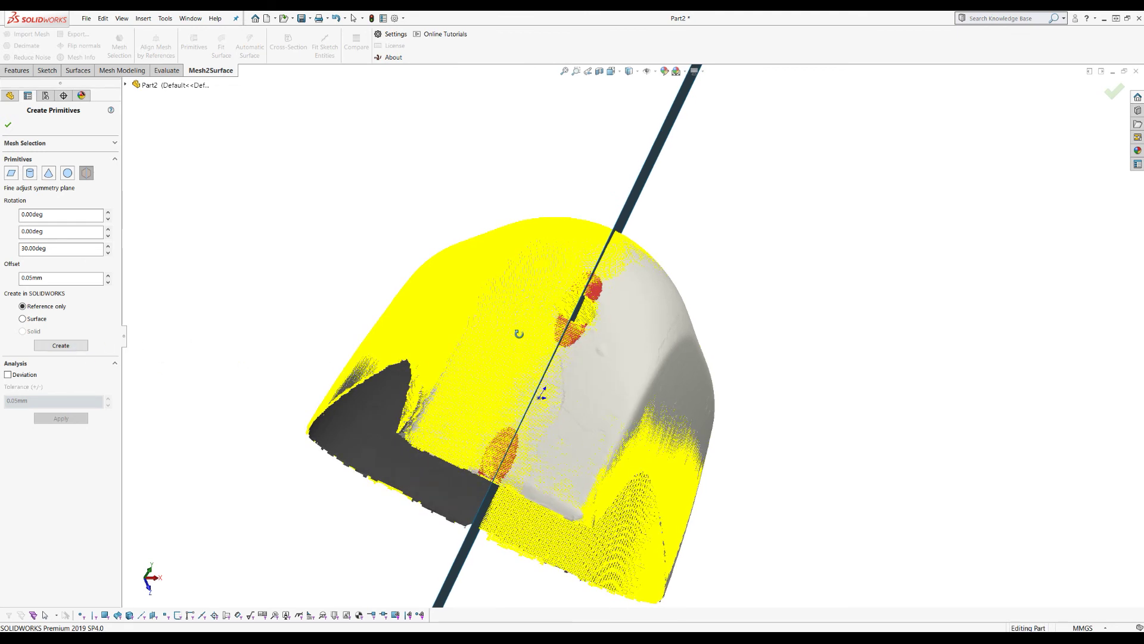
click(108, 276)
click(108, 275)
click(108, 275)
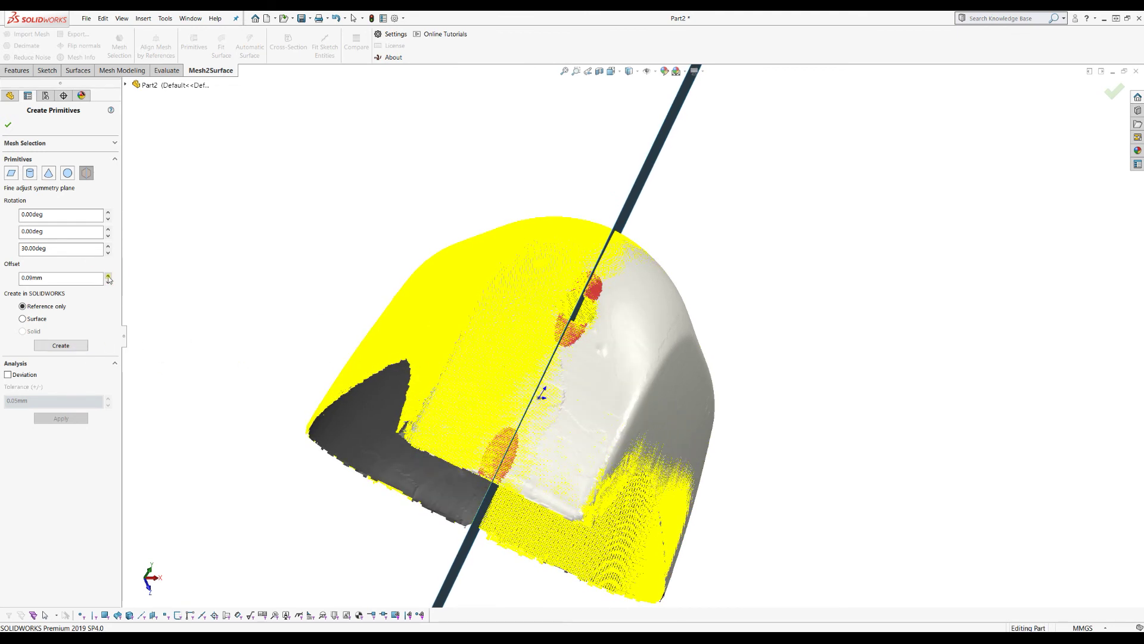
click(109, 275)
click(109, 275)
click(108, 275)
click(109, 275)
click(108, 275)
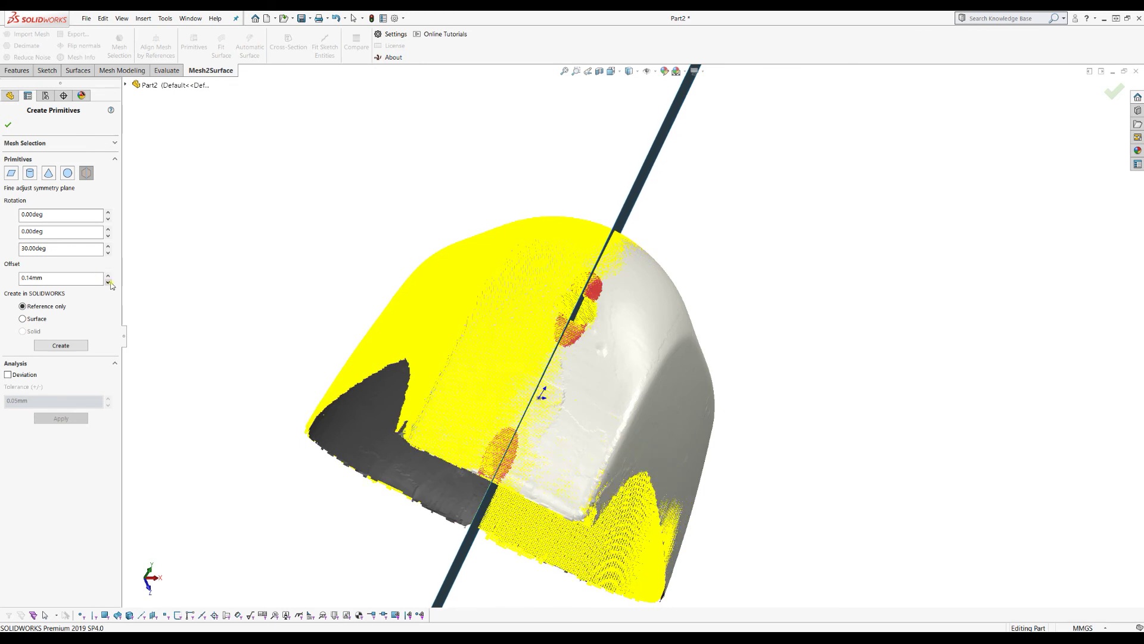
click(108, 276)
Lower the symmetry plane's offset to 0.10 mm and turn deviation analysis back on
click(108, 282)
click(108, 281)
click(108, 281)
click(109, 281)
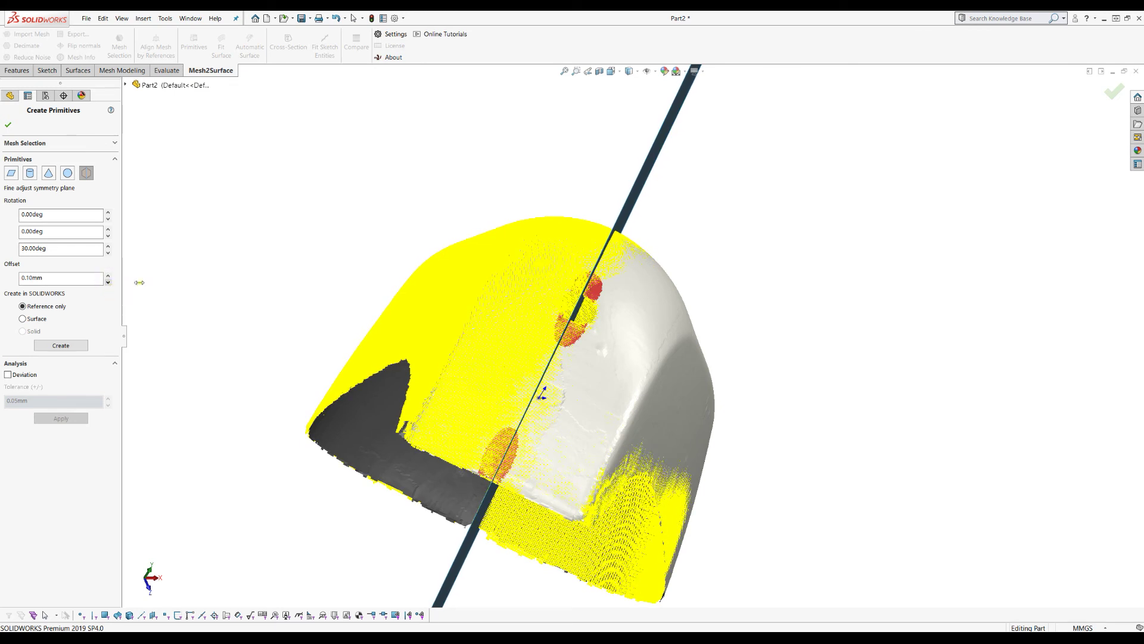
click(8, 375)
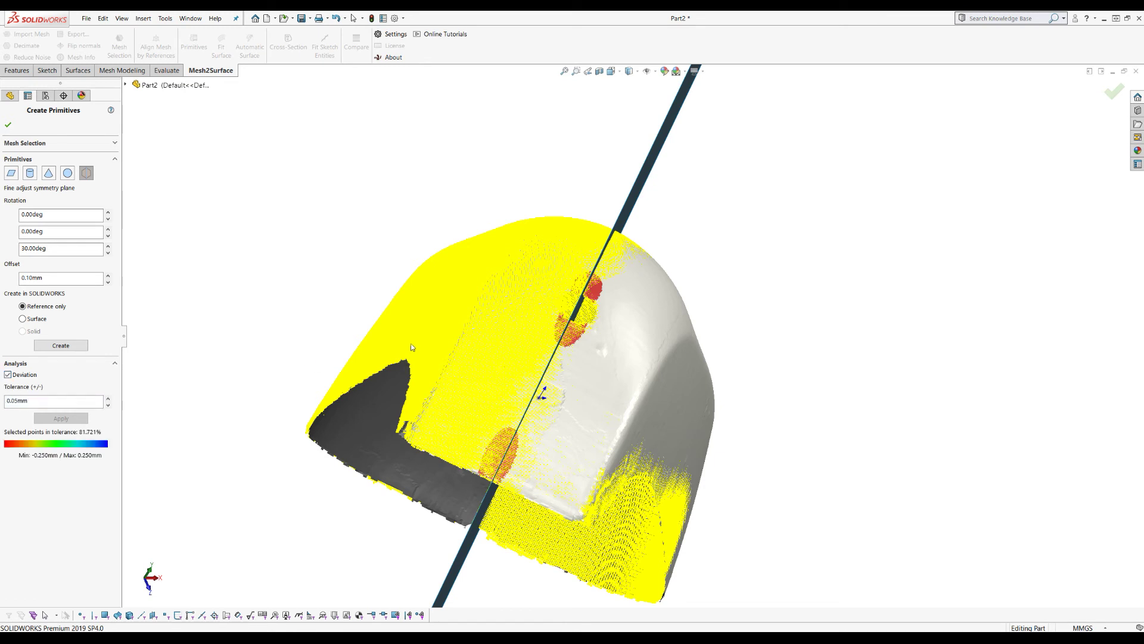
Reduce the symmetry plane's offset to 0.01 mm while checking the deviation map on both sides of the knob
middle_drag(450, 324, 674, 382)
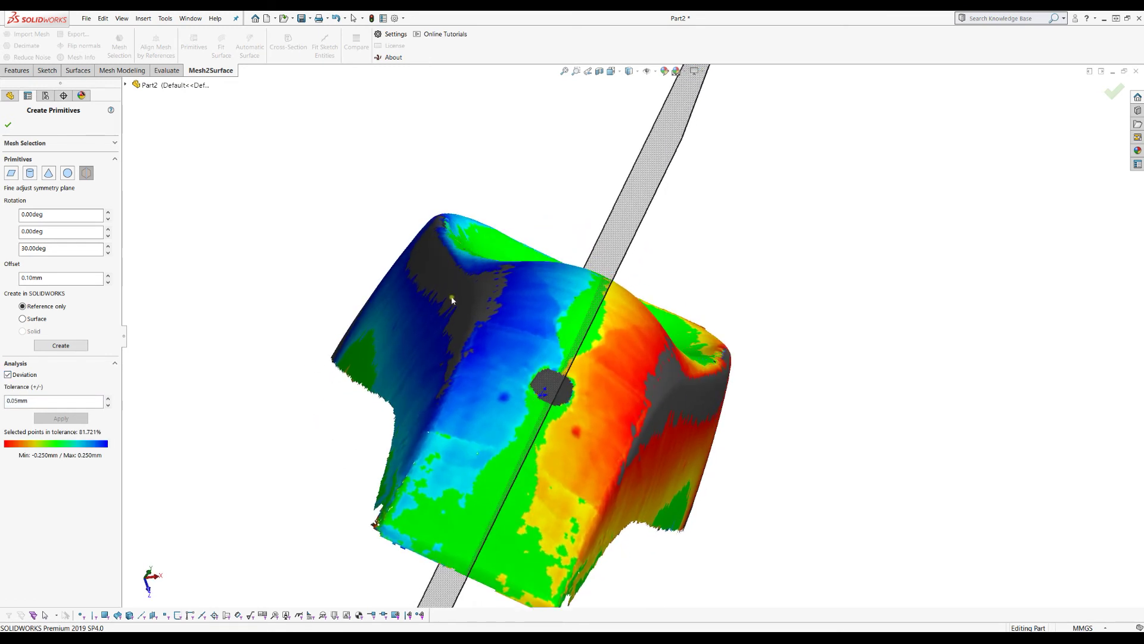
click(109, 282)
click(108, 281)
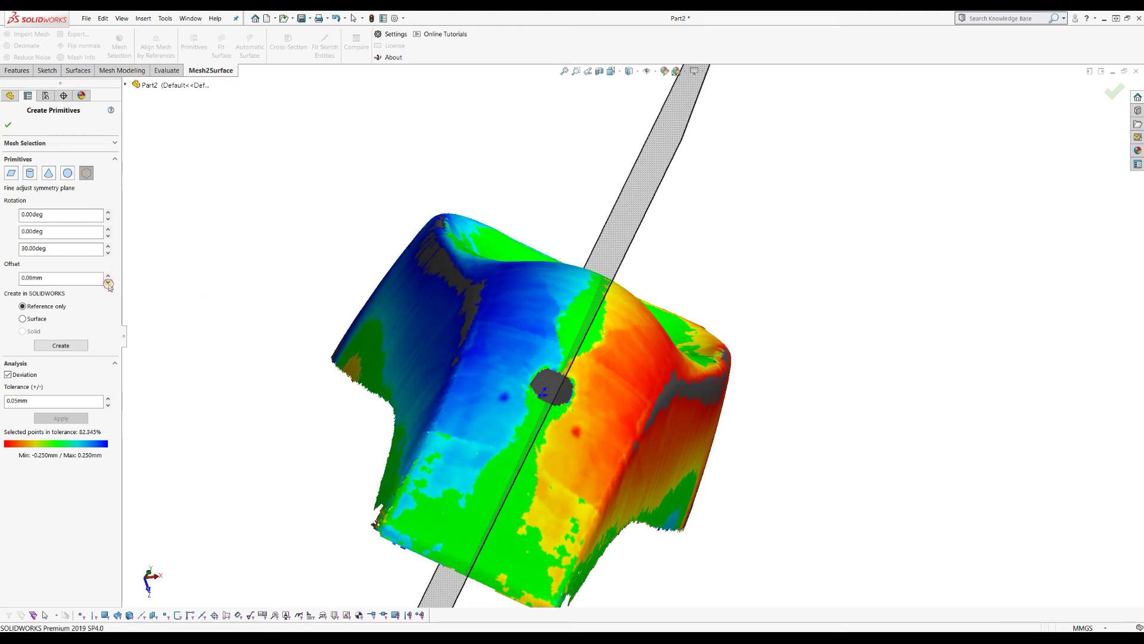
click(108, 282)
click(108, 282)
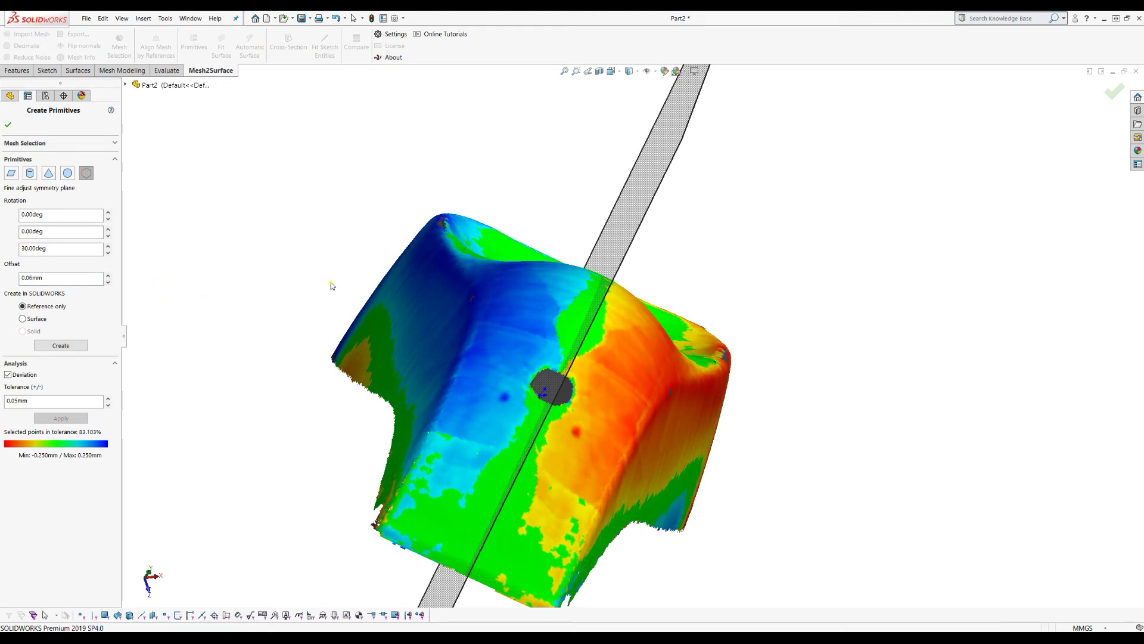
click(109, 282)
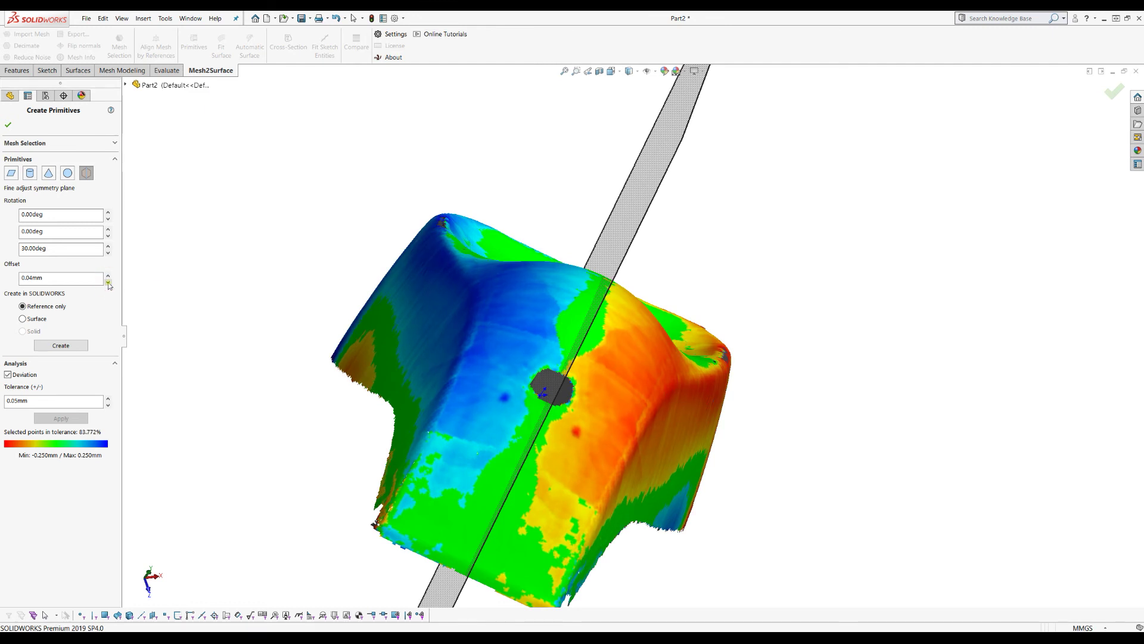
click(109, 282)
click(109, 283)
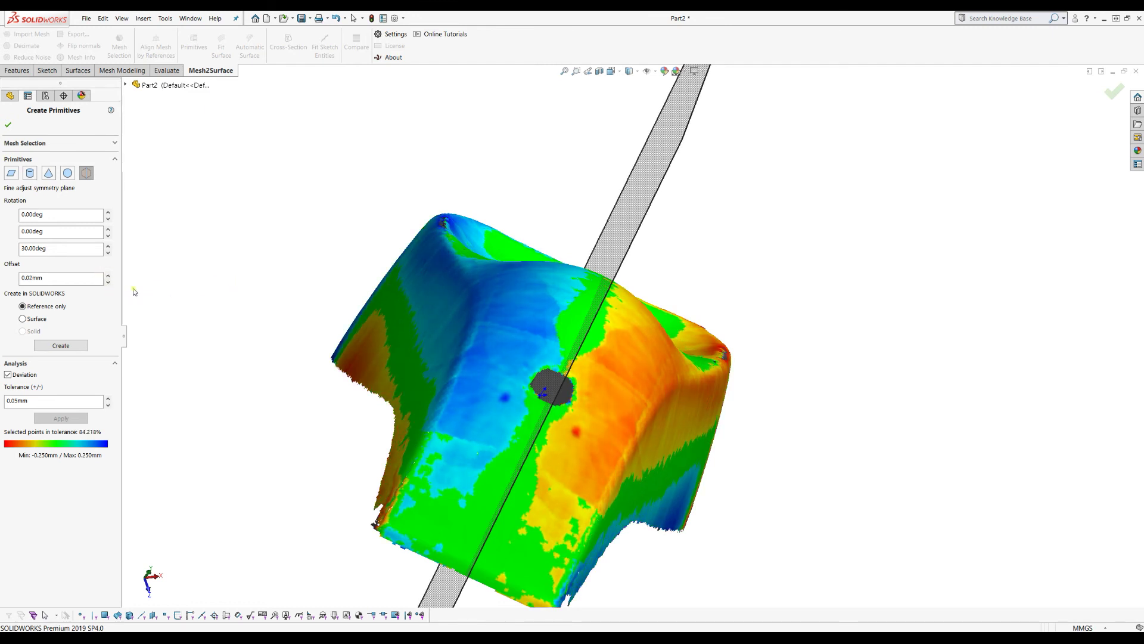
click(109, 283)
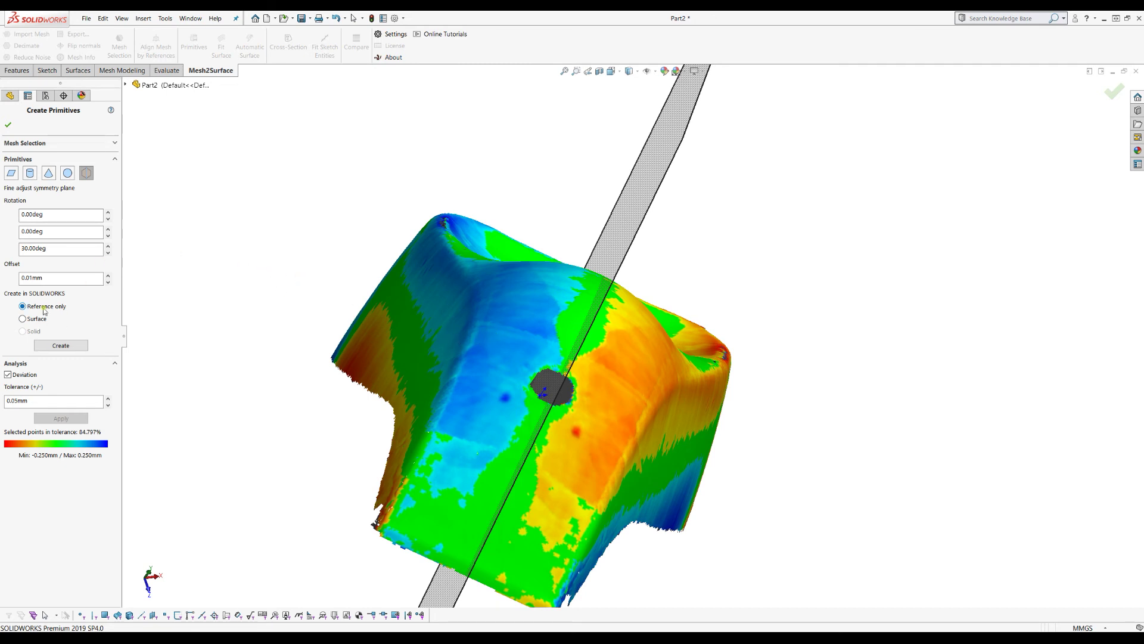
Create the fine-adjusted symmetry plane as reference only, finish creating primitives and inspect the plane through the knob
click(75, 347)
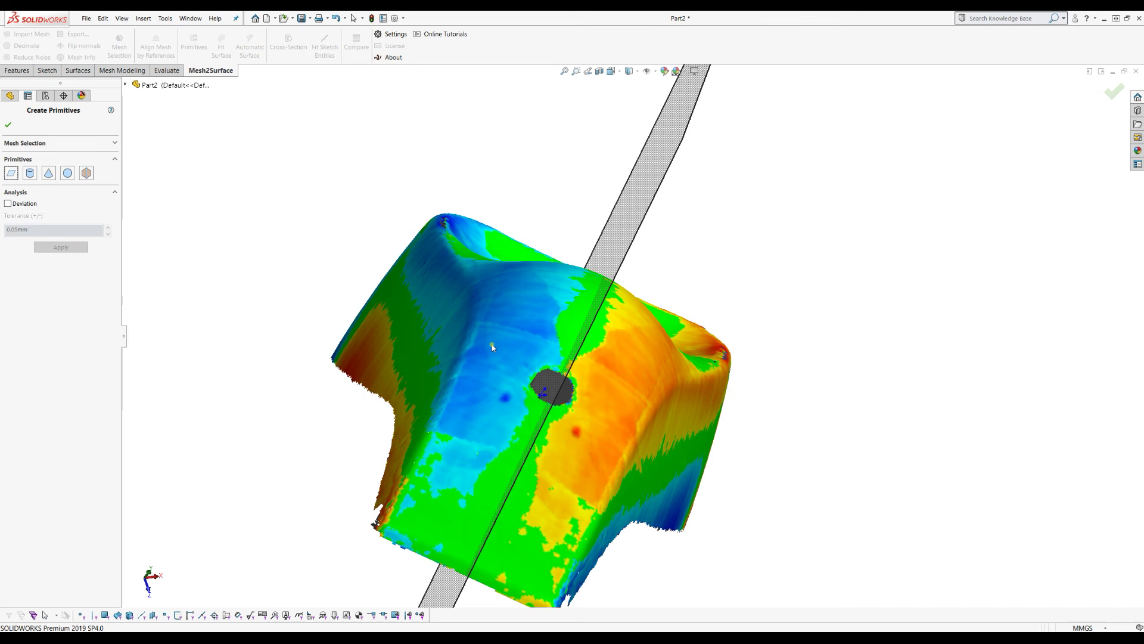
middle_drag(596, 338, 531, 331)
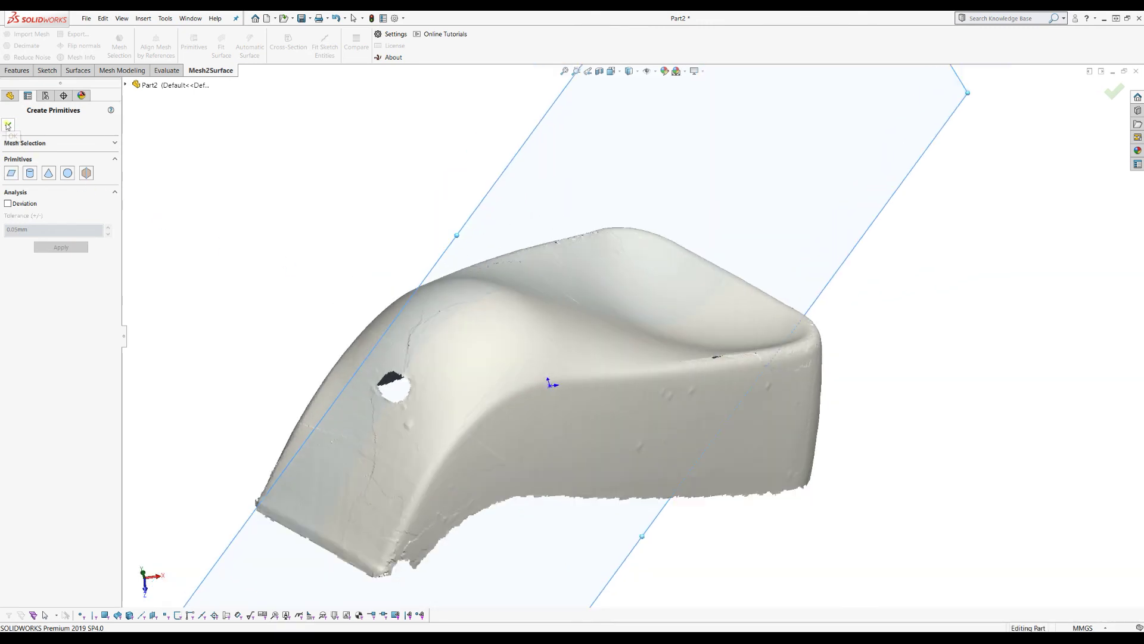
click(8, 126)
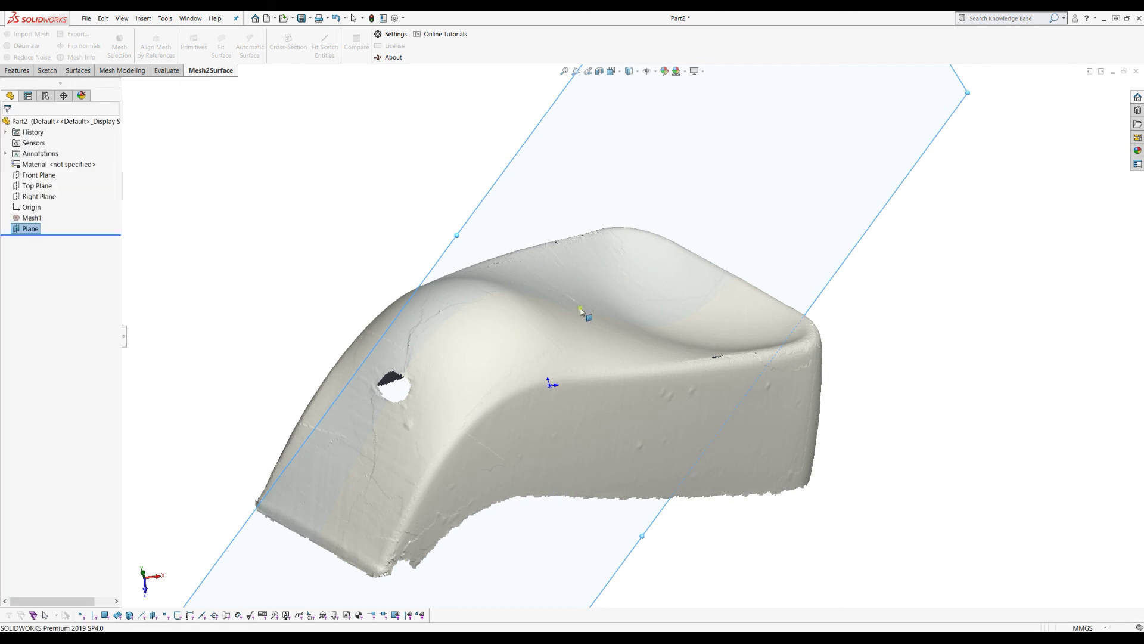
scroll(594, 320, up, 3)
middle_drag(539, 330, 458, 241)
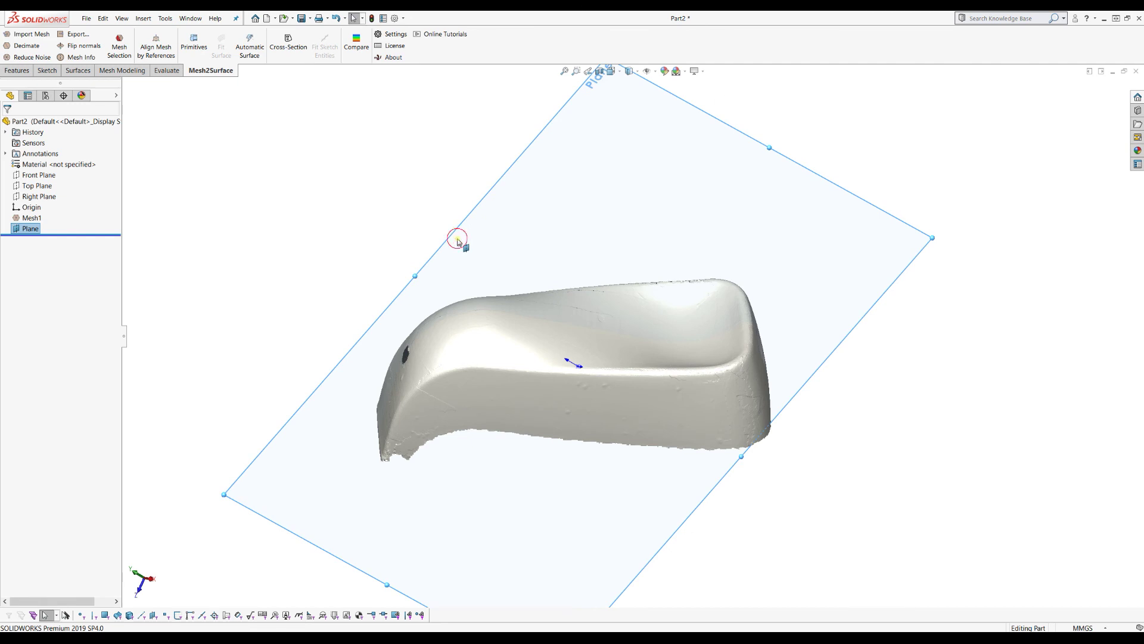
Align the knob mesh by mapping the symmetry plane to the Front Plane (OXY) and accept the permanent transformation
click(155, 46)
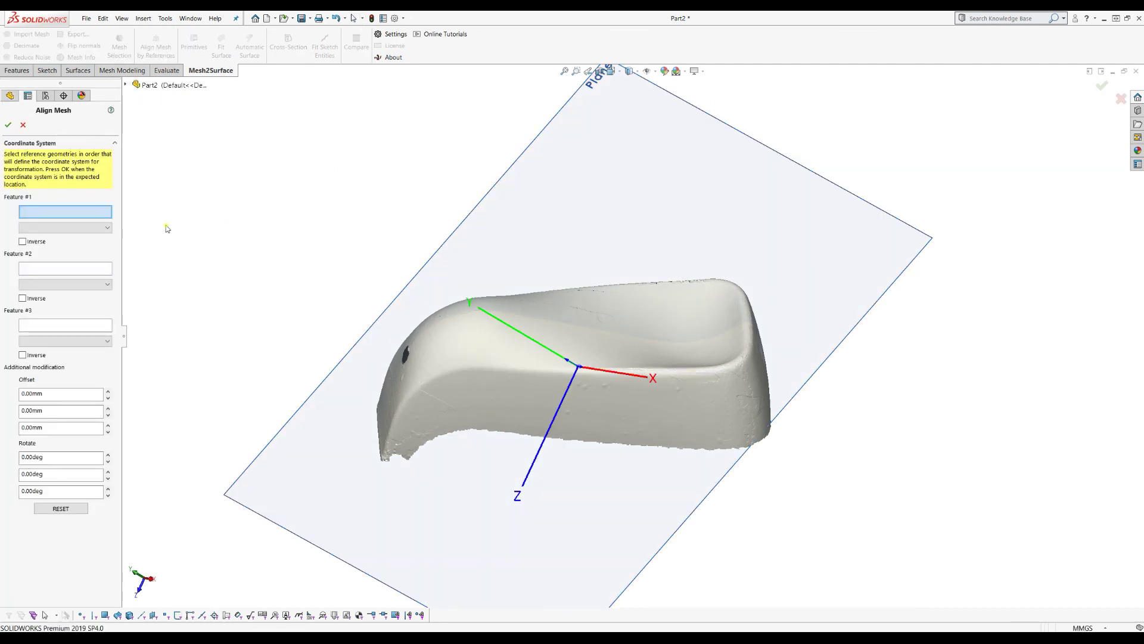
click(496, 209)
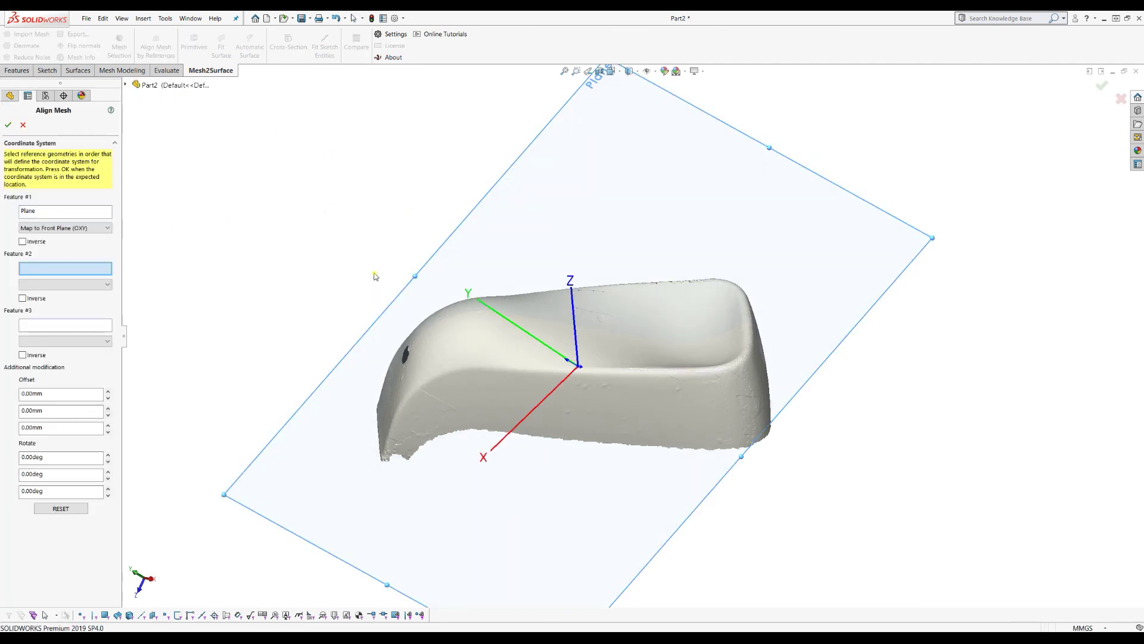
middle_drag(531, 354, 539, 398)
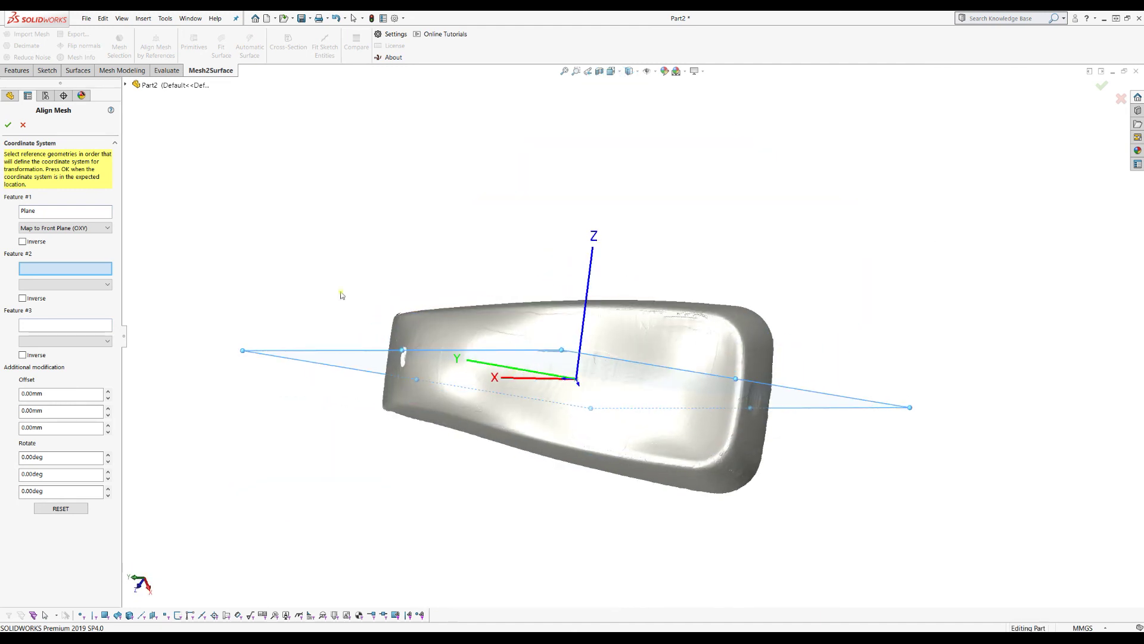
click(8, 124)
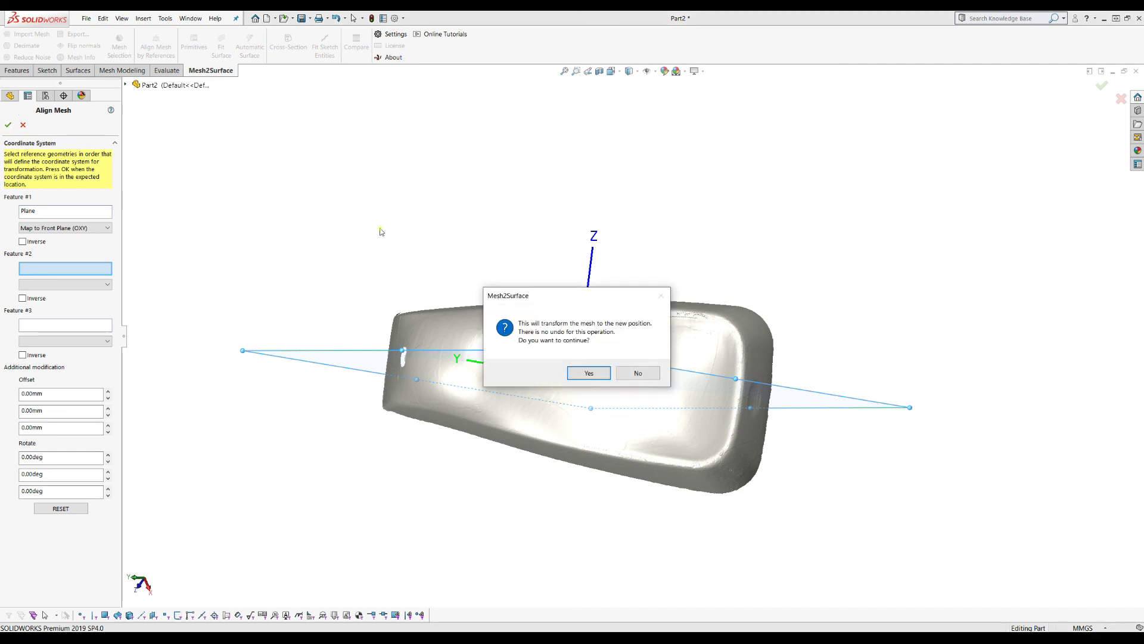
click(589, 372)
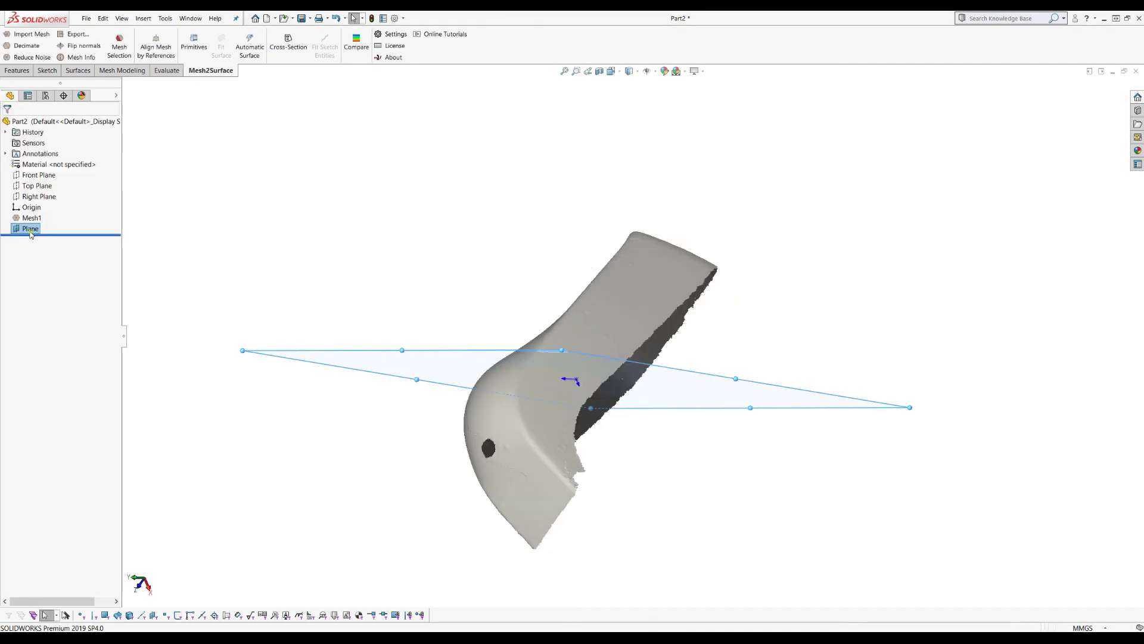
Delete the symmetry reference plane from the part
right_click(28, 229)
click(62, 299)
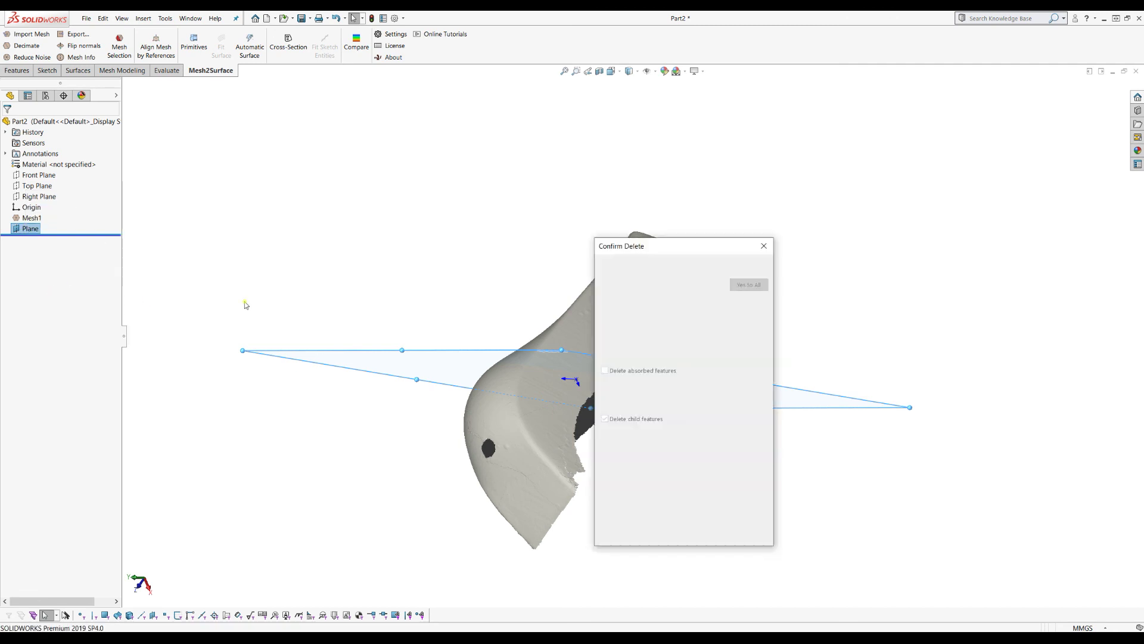
click(748, 266)
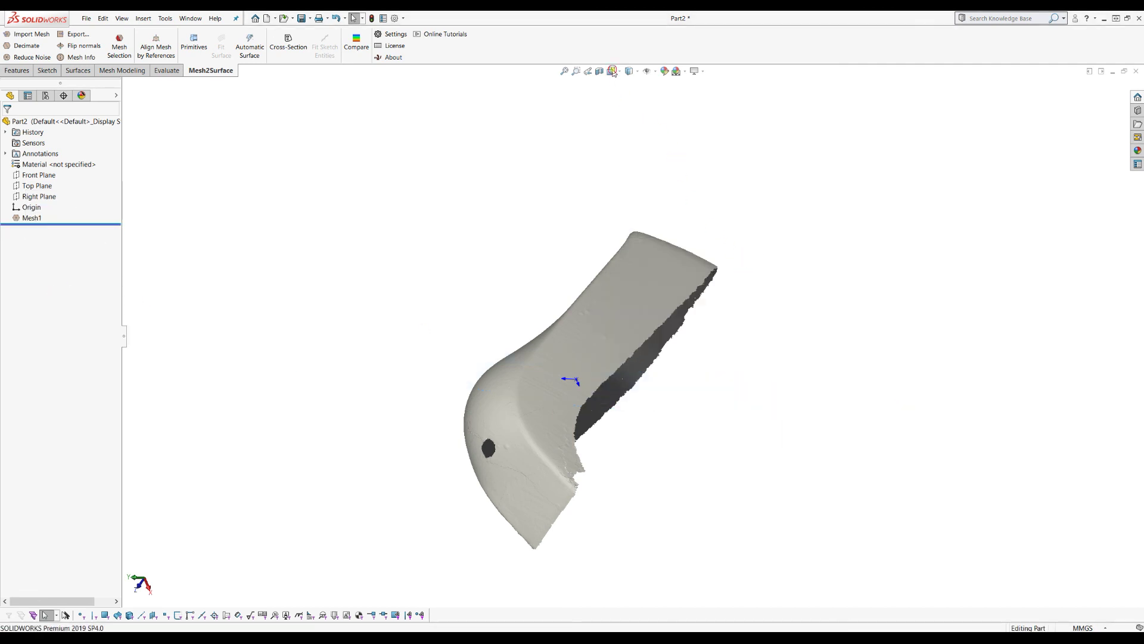
Inspect the aligned mesh in the front and top views and highlight the Front Plane to check its symmetry
key(space)
click(639, 130)
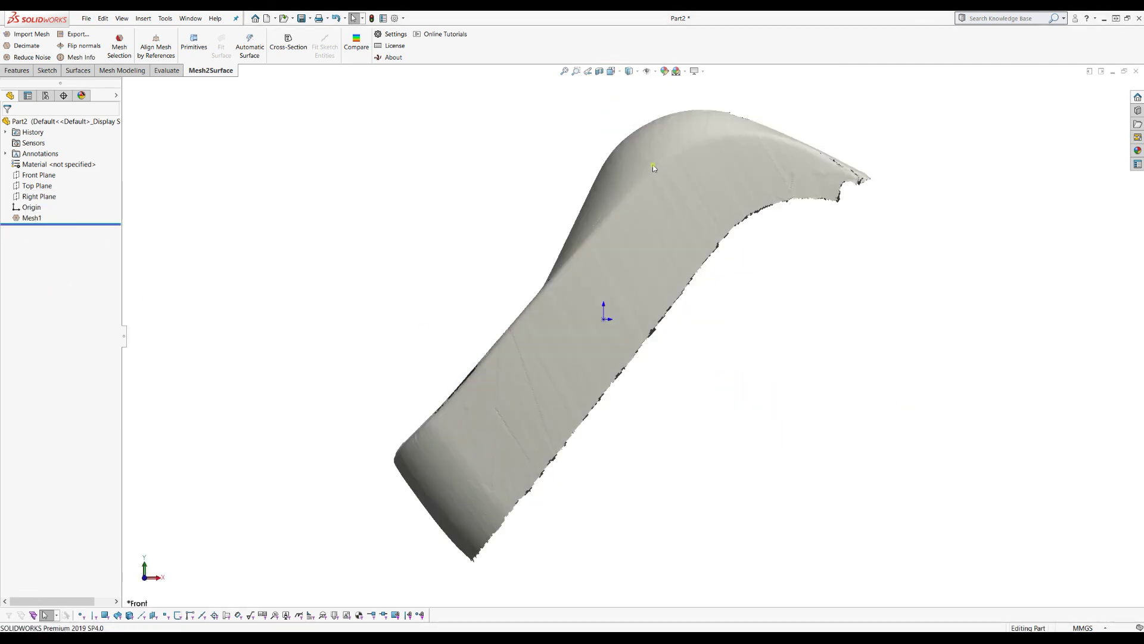
click(612, 71)
click(624, 96)
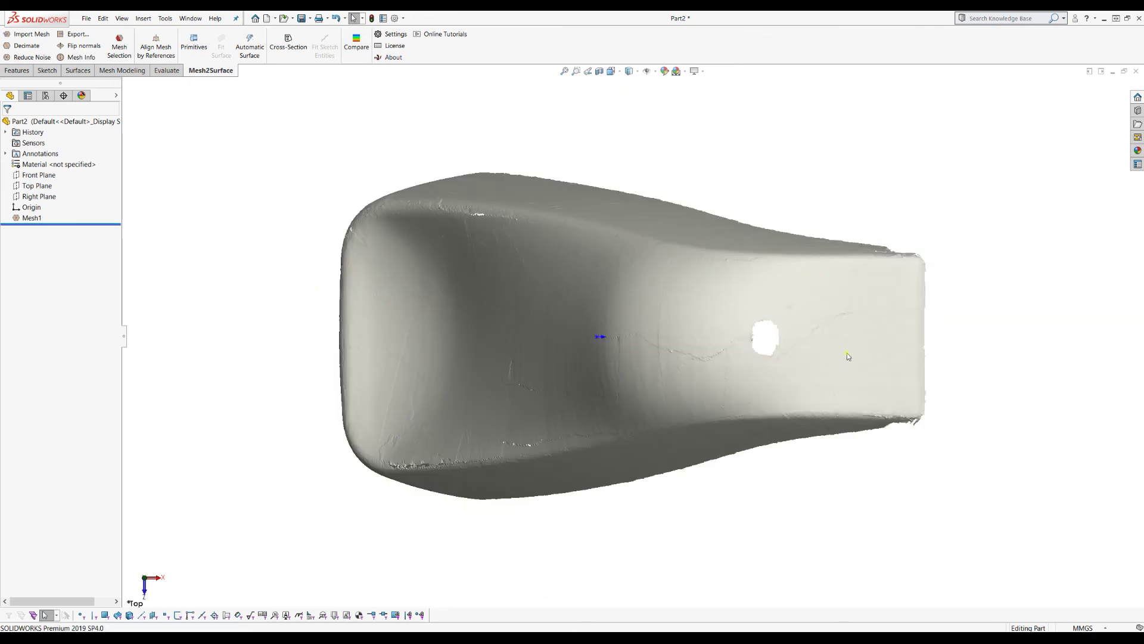
click(27, 175)
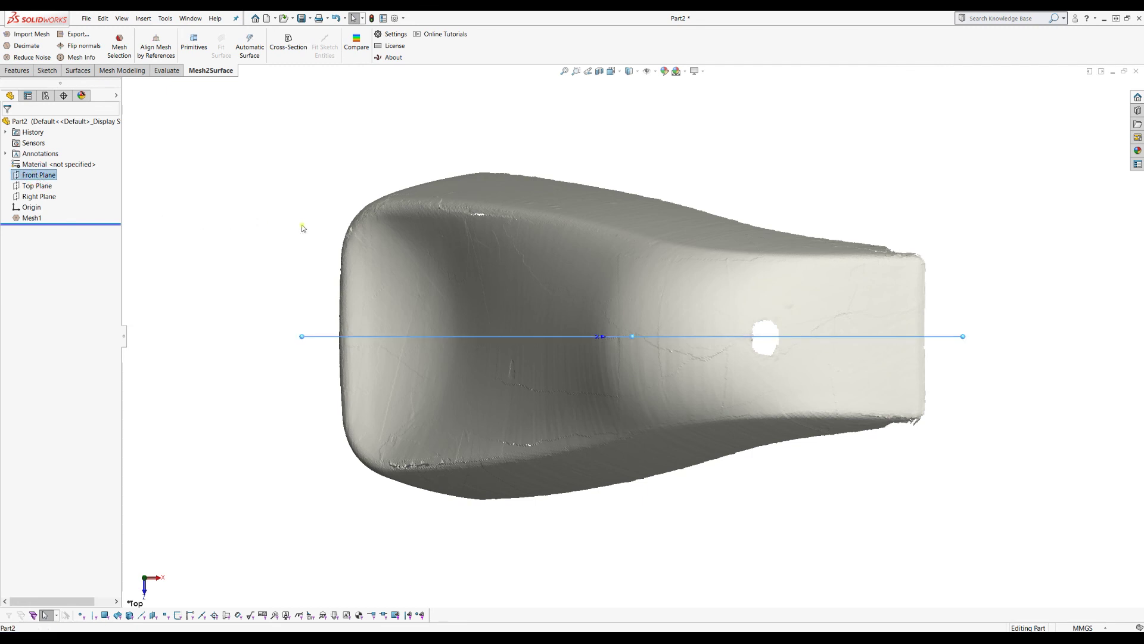